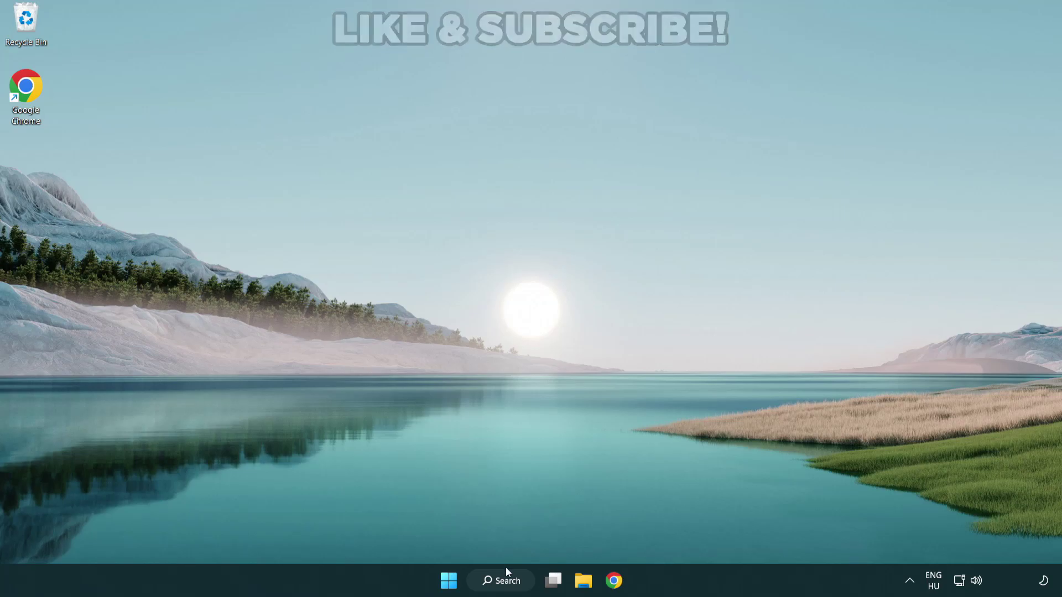
- Search Windows for 'device manager'
{"action": "left_click", "coordinate": [507, 586]}
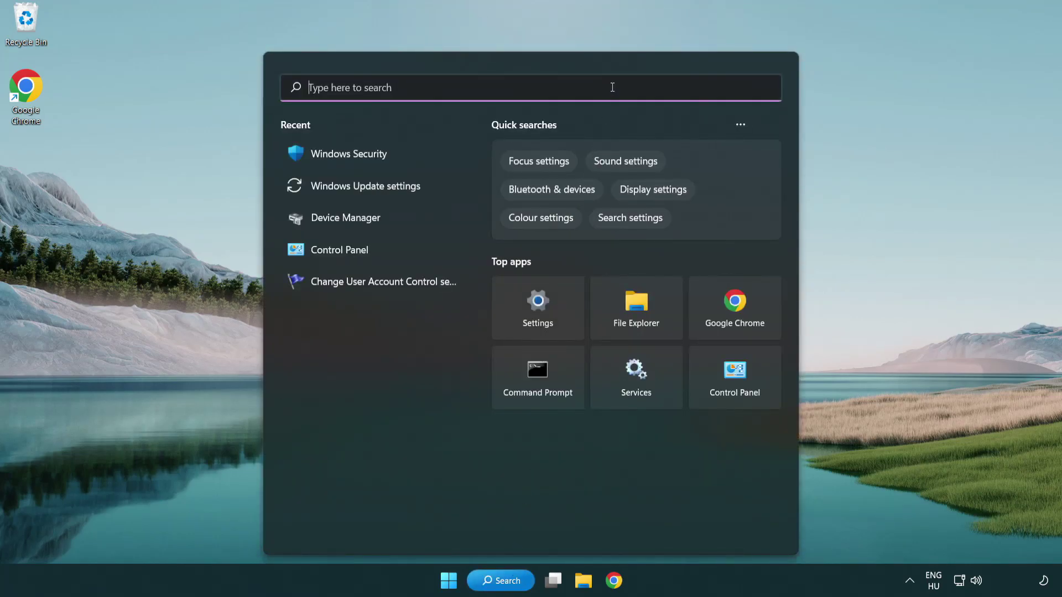
{"action": "type", "text": "device m"}
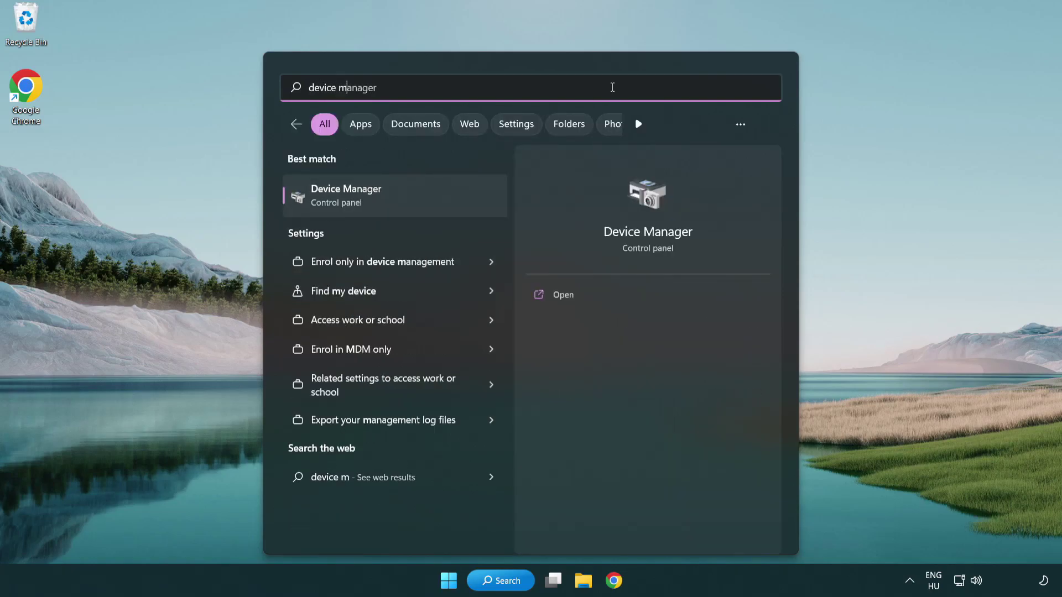
{"action": "type", "text": "anager"}
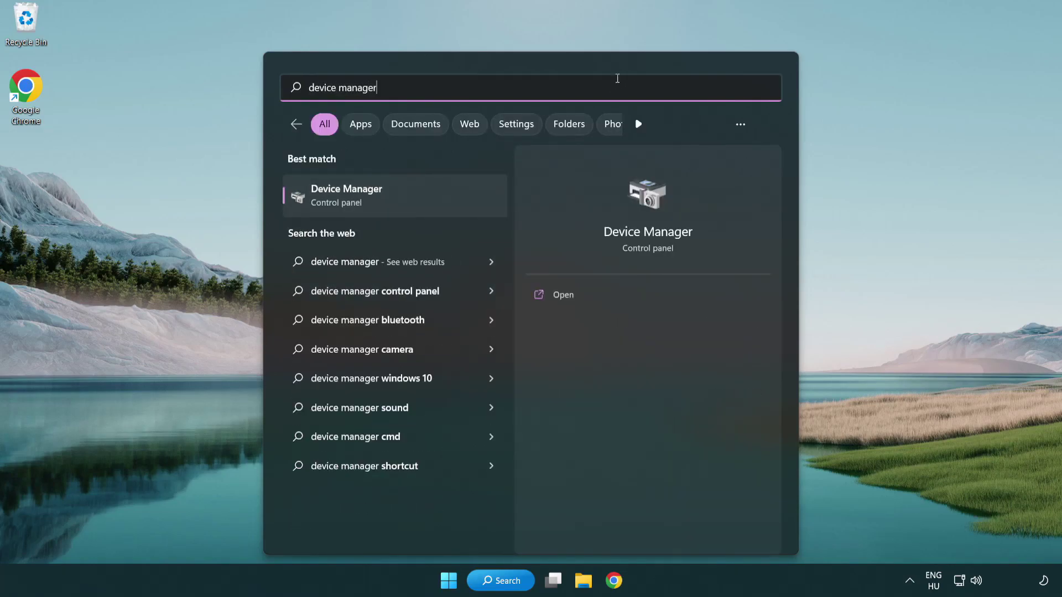
- Open Device Manager and start the driver update for the VMware SVGA 3D display adapter
{"action": "left_click", "coordinate": [424, 200]}
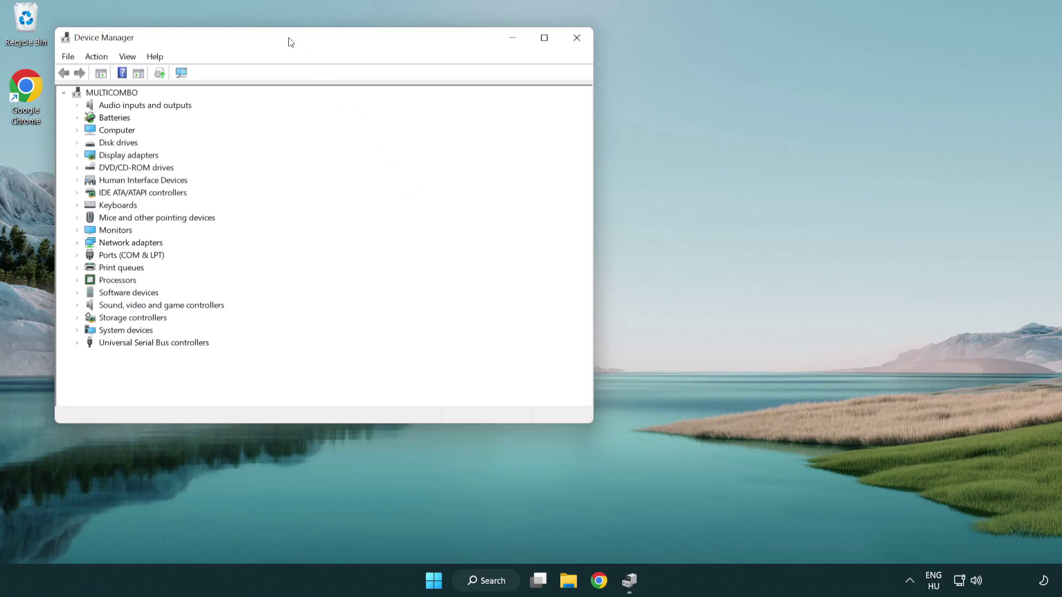
{"action": "left_click_drag", "start_coordinate": [289, 40], "coordinate": [468, 107]}
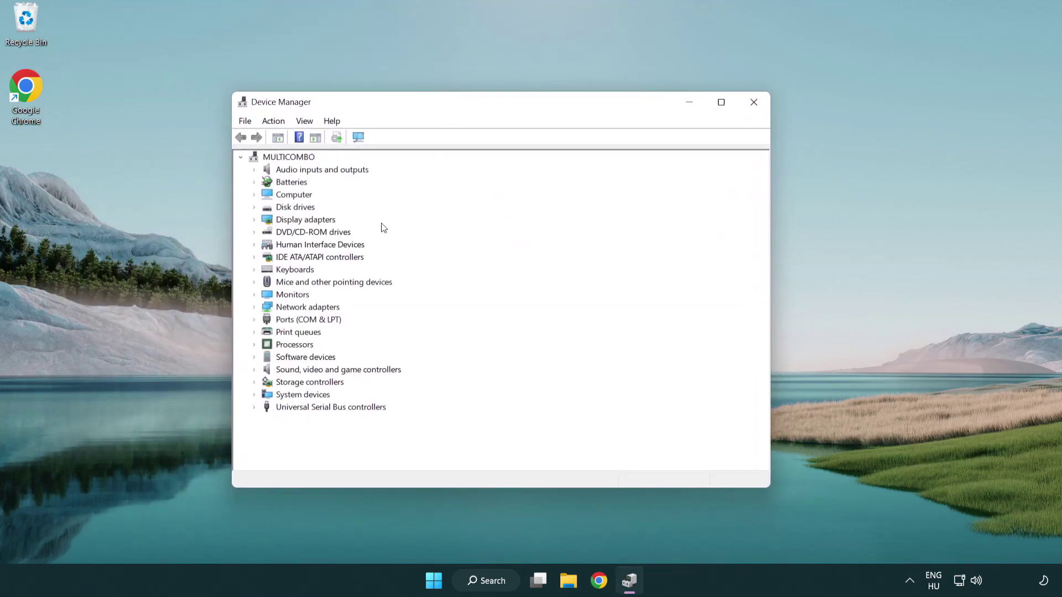
{"action": "left_click", "coordinate": [292, 222]}
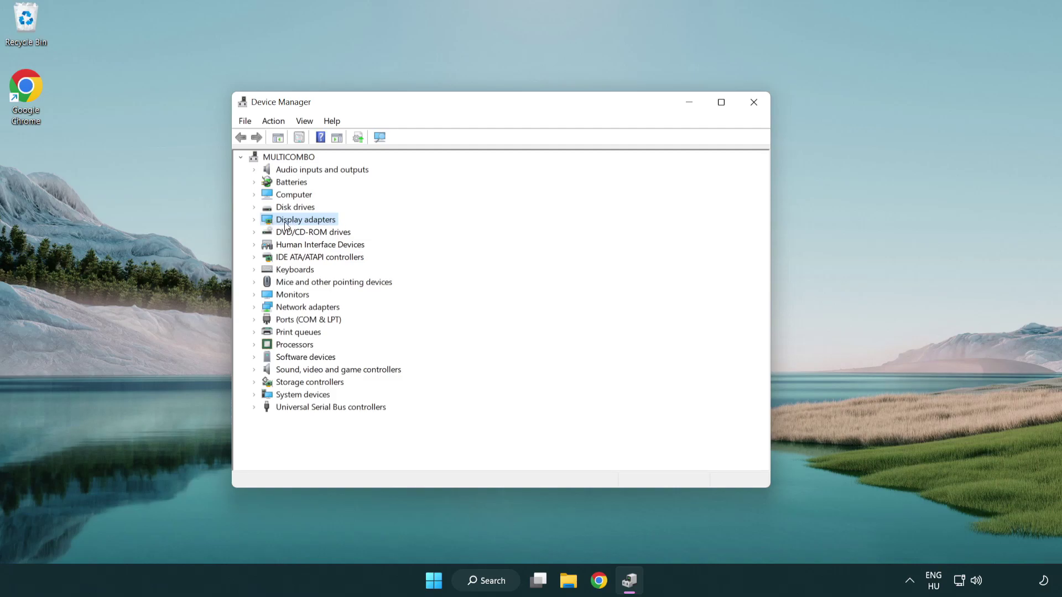
{"action": "left_click", "coordinate": [254, 222]}
{"action": "left_click", "coordinate": [298, 235]}
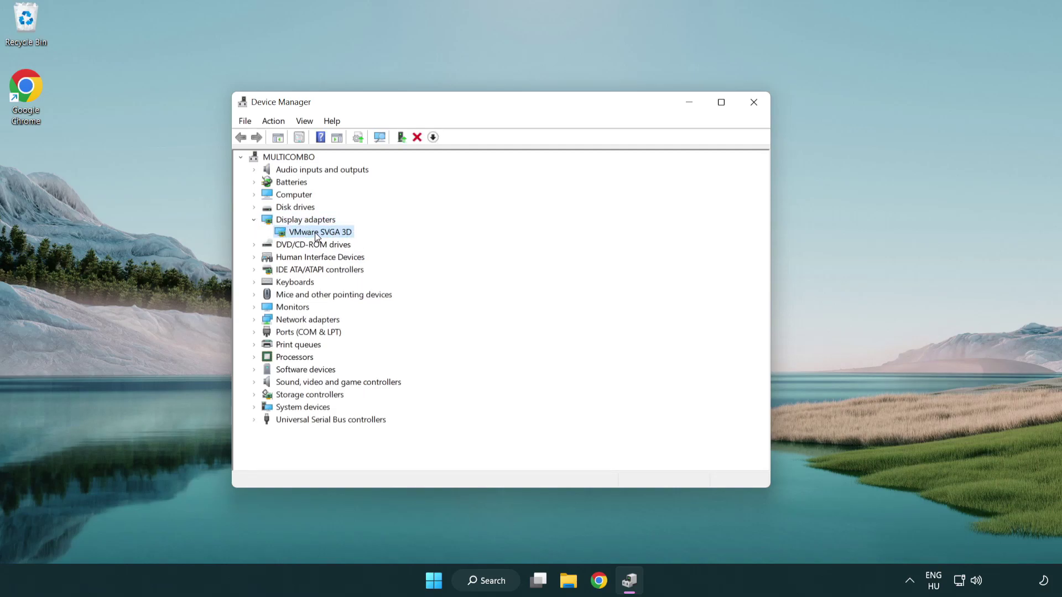
{"action": "right_click", "coordinate": [314, 232]}
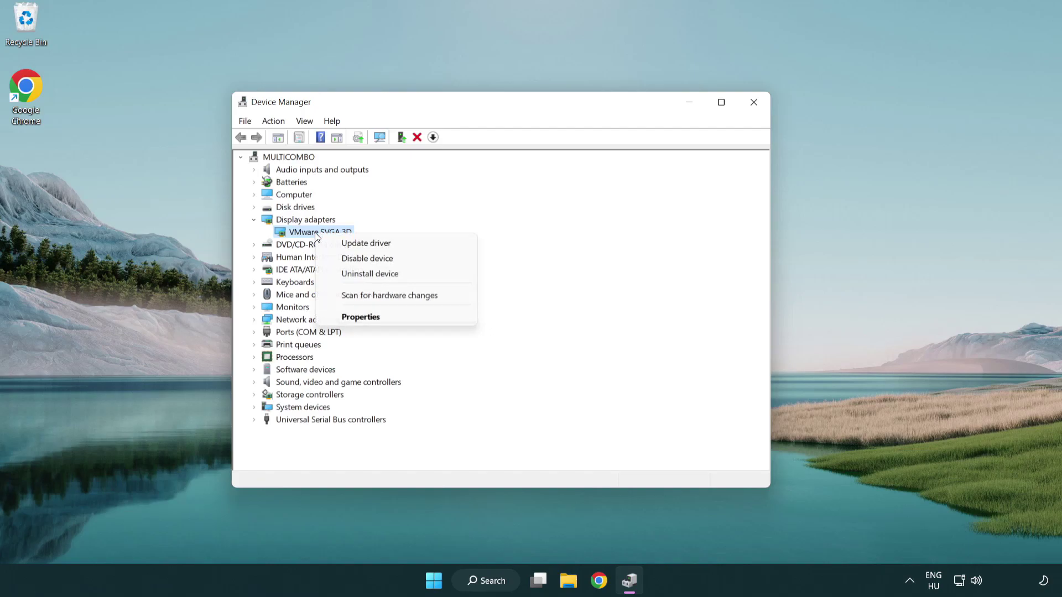
{"action": "left_click", "coordinate": [419, 245]}
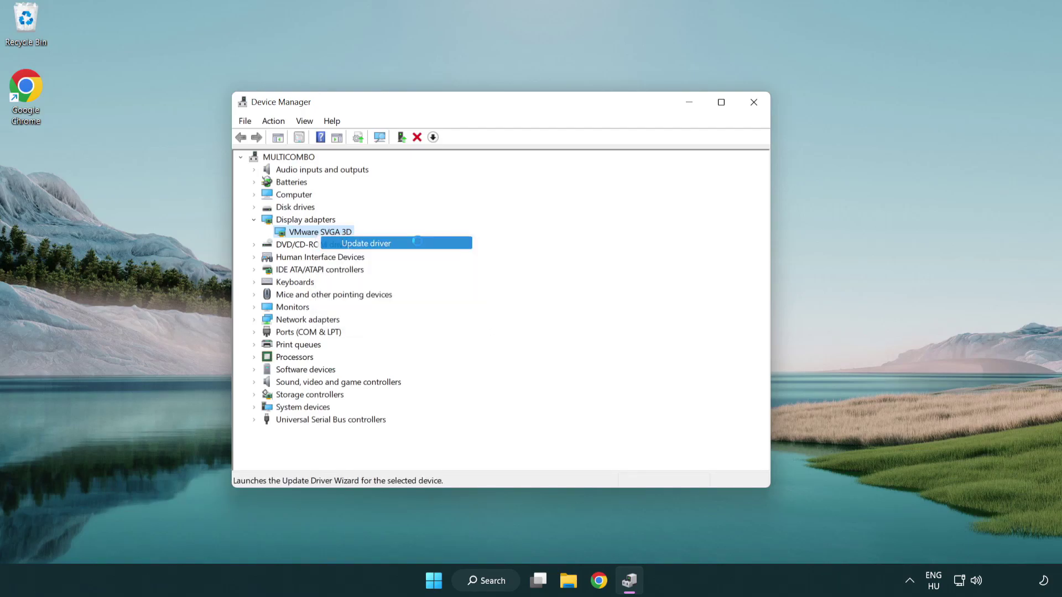
- Search automatically for a VMware SVGA 3D driver, confirm the best one is installed, and close the wizard
{"action": "left_click_drag", "start_coordinate": [440, 166], "coordinate": [461, 159]}
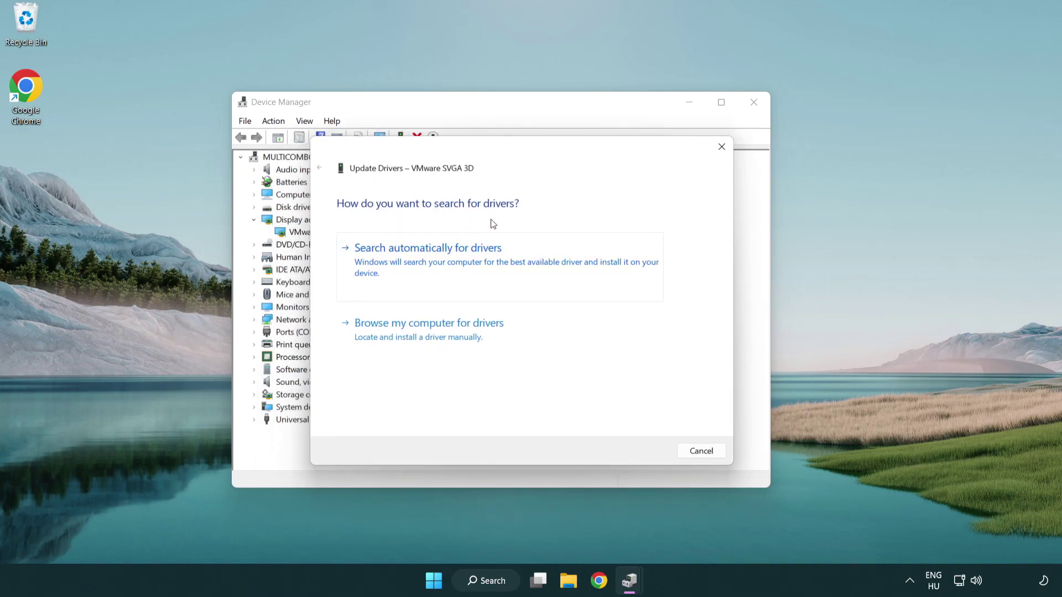
{"action": "left_click", "coordinate": [467, 257]}
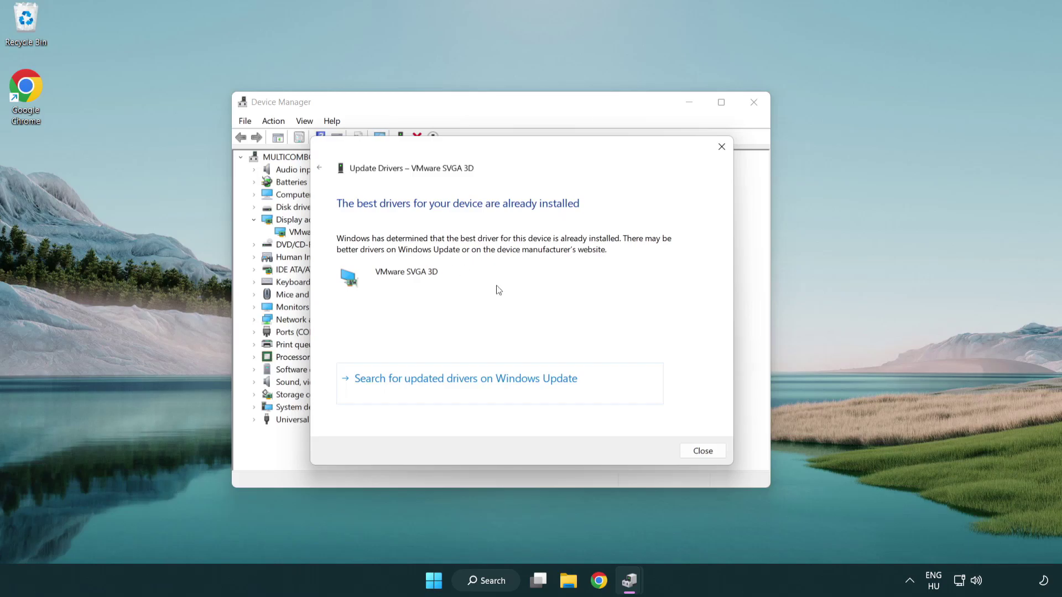
{"action": "left_click", "coordinate": [703, 451]}
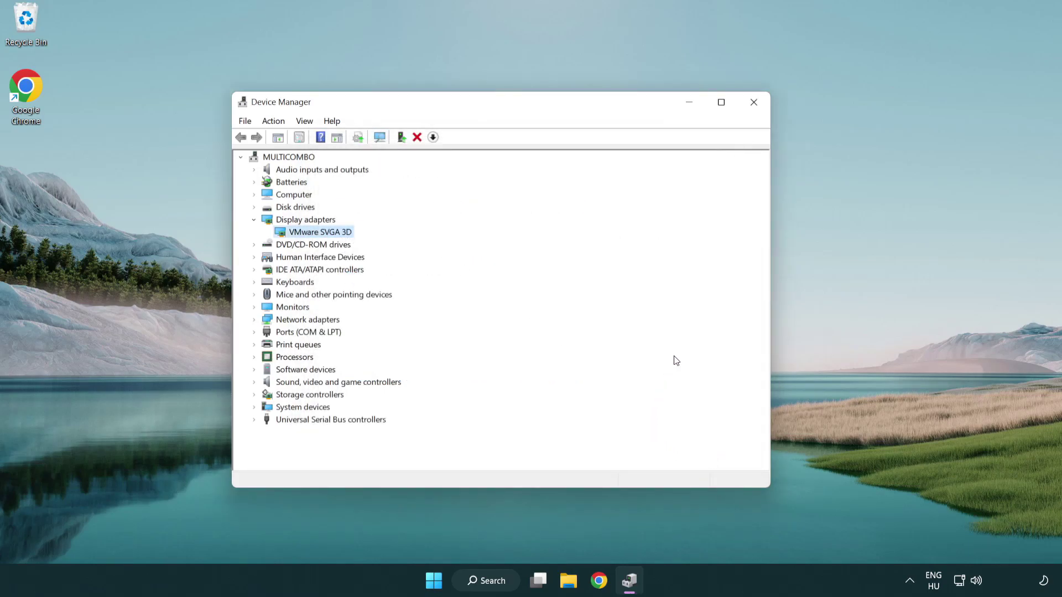
- Close Device Manager, then search 'update' and open Windows Update settings
{"action": "left_click", "coordinate": [754, 103]}
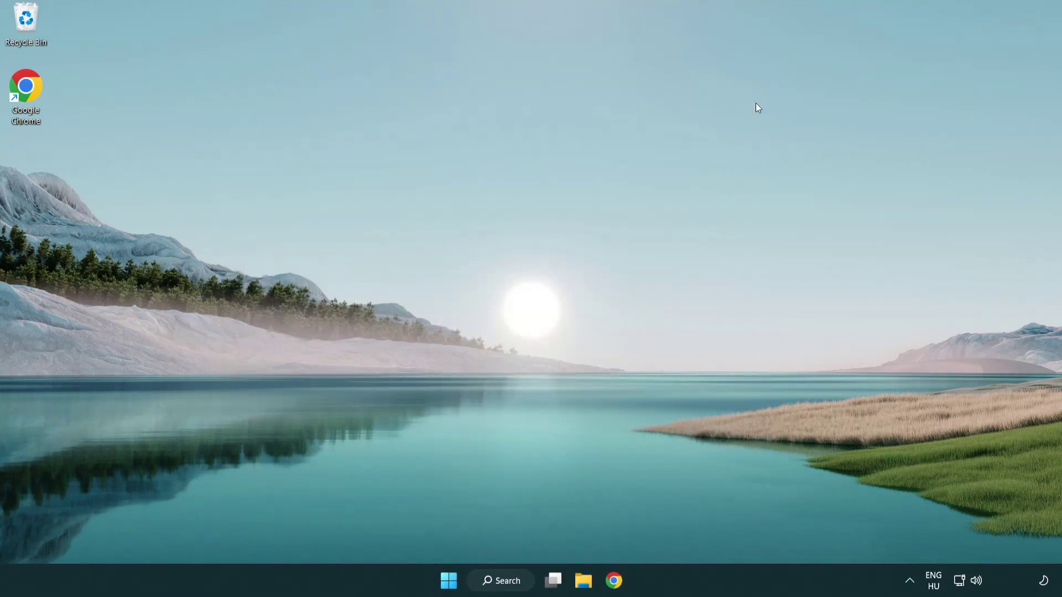
{"action": "left_click", "coordinate": [511, 578]}
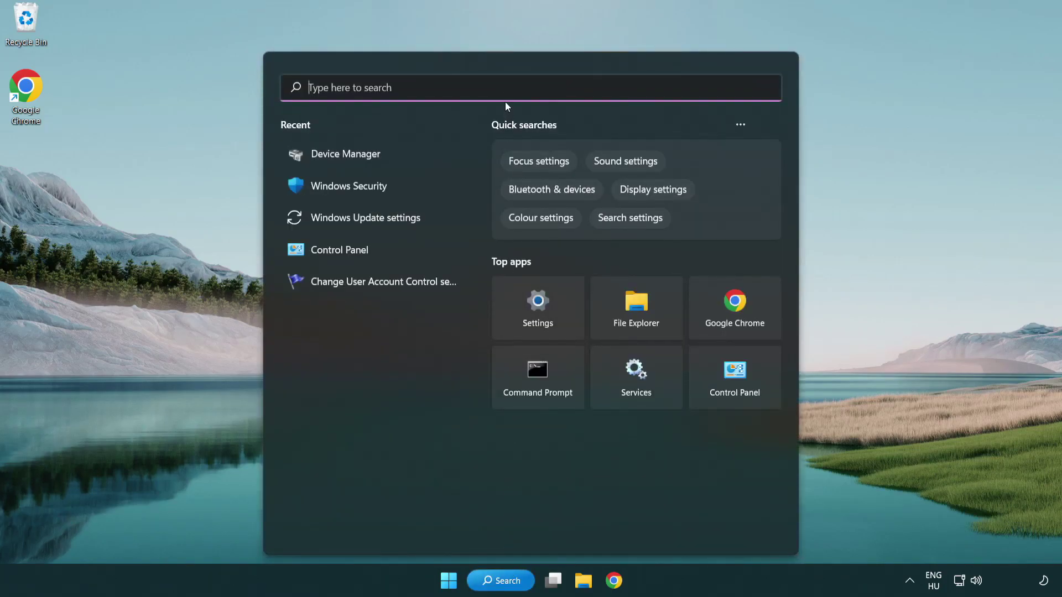
{"action": "type", "text": "update"}
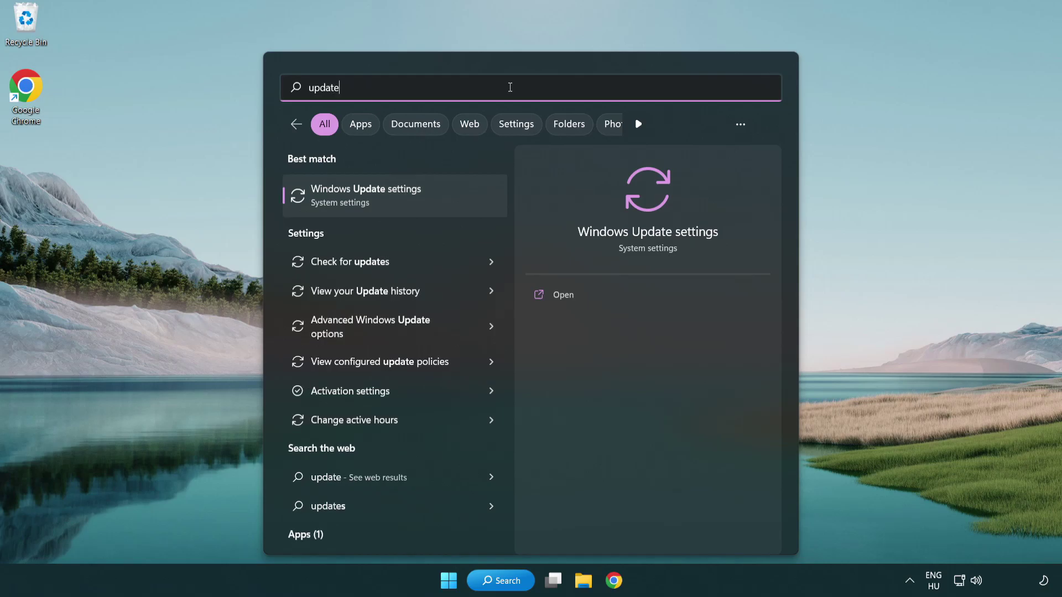
{"action": "left_click", "coordinate": [414, 201]}
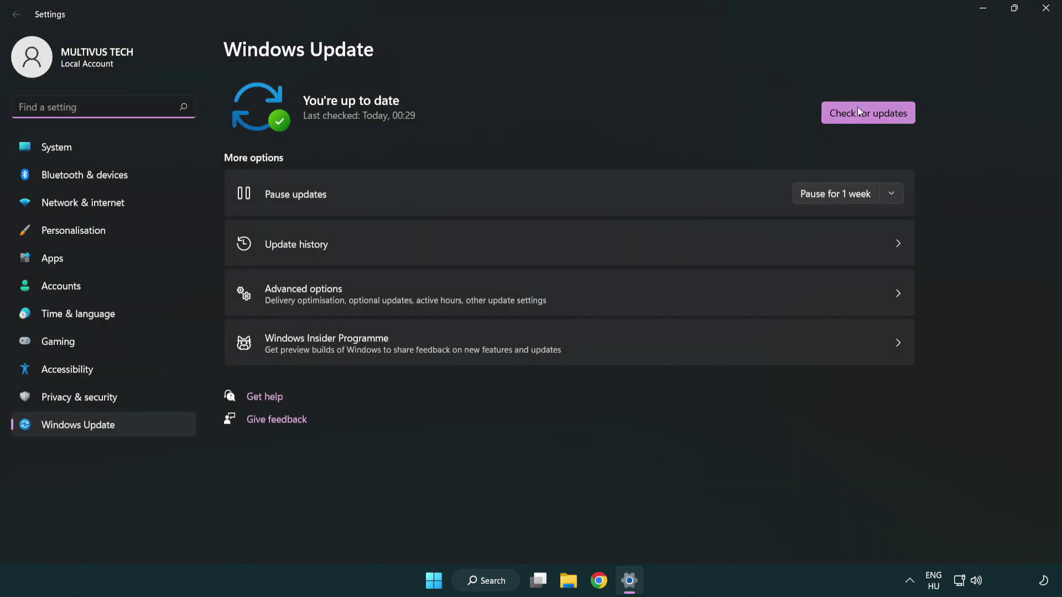
- Check for updates, confirm the PC is up to date, and close Settings
{"action": "left_click", "coordinate": [887, 122]}
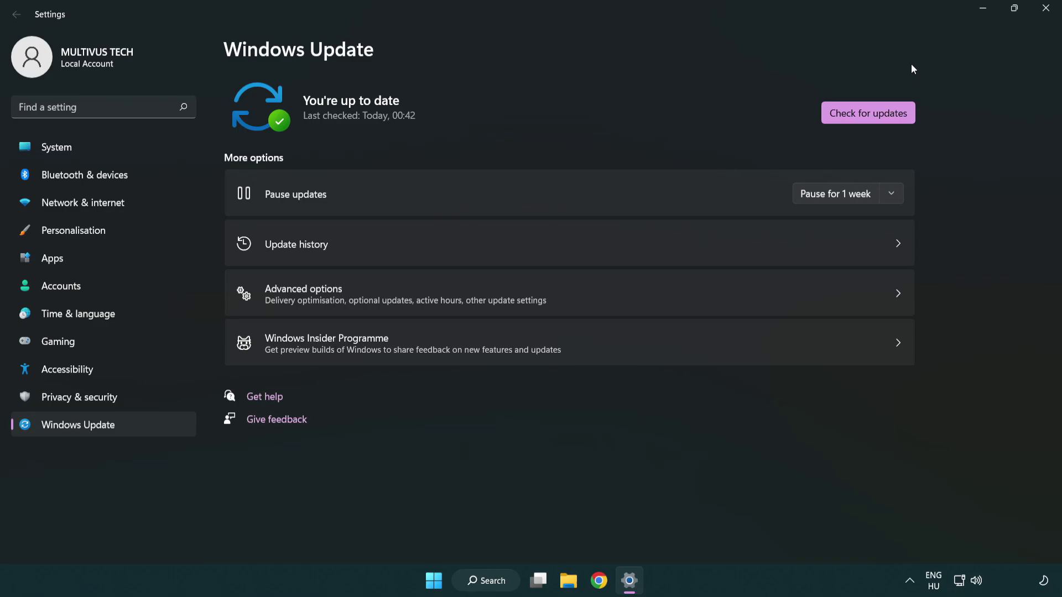
{"action": "left_click", "coordinate": [1042, 16]}
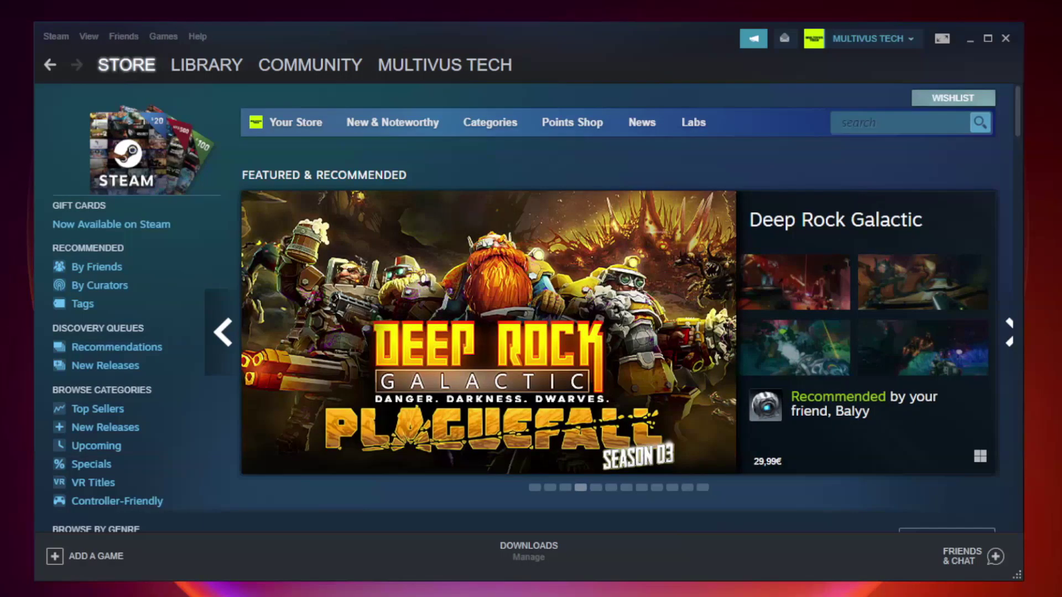
- In Steam's Library, bring up the context menu for YOUR NOT WORKING GAME
{"action": "mouse_move", "coordinate": [182, 69]}
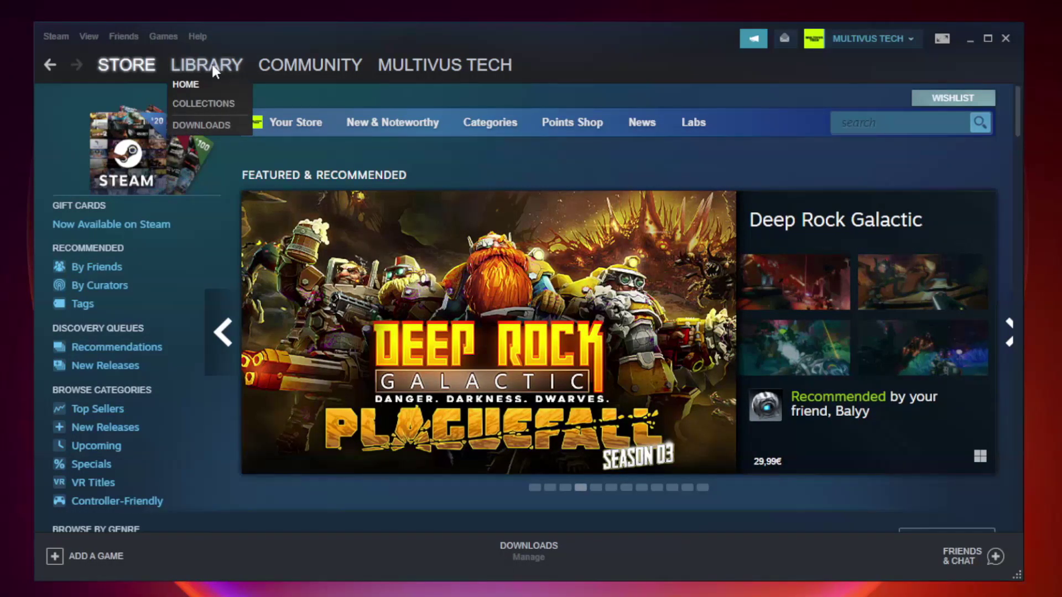
{"action": "left_click", "coordinate": [215, 70]}
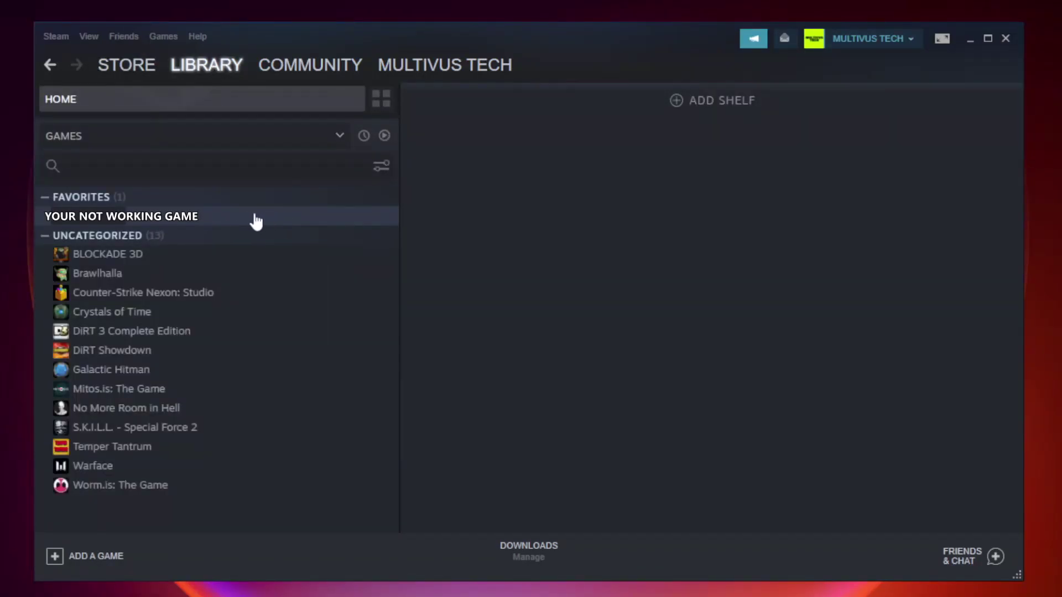
{"action": "left_click", "coordinate": [230, 218]}
{"action": "right_click", "coordinate": [229, 217]}
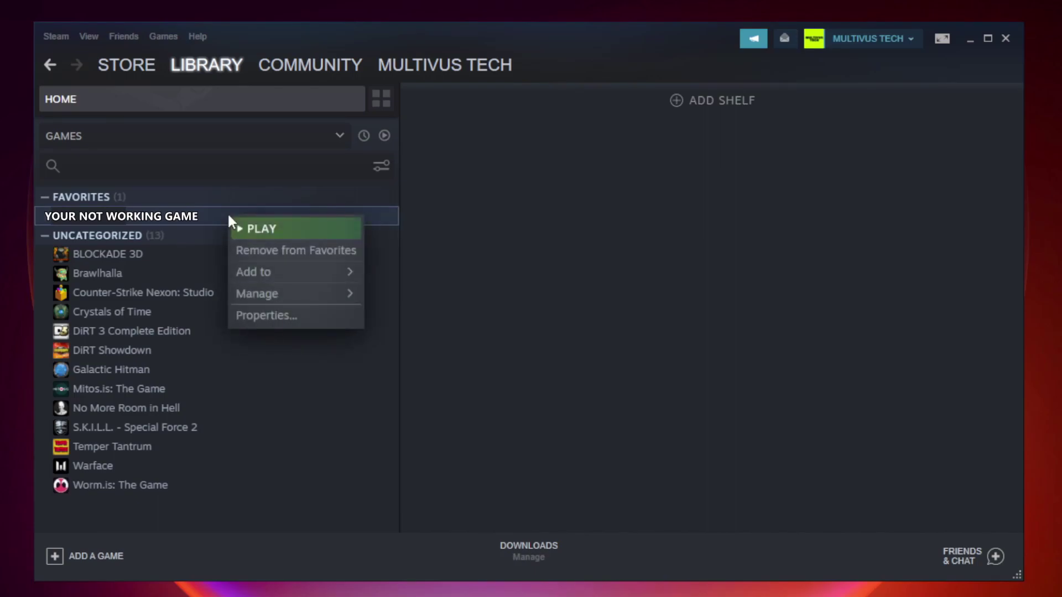
- Verify the integrity of Unturned's game files from its Local Files properties
{"action": "left_click", "coordinate": [293, 313]}
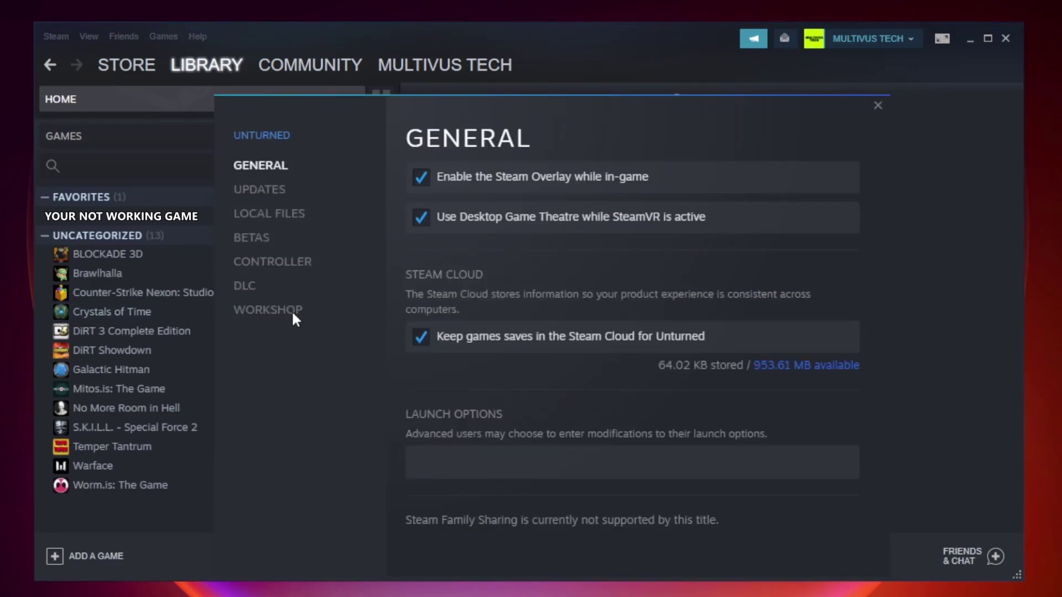
{"action": "left_click", "coordinate": [281, 218]}
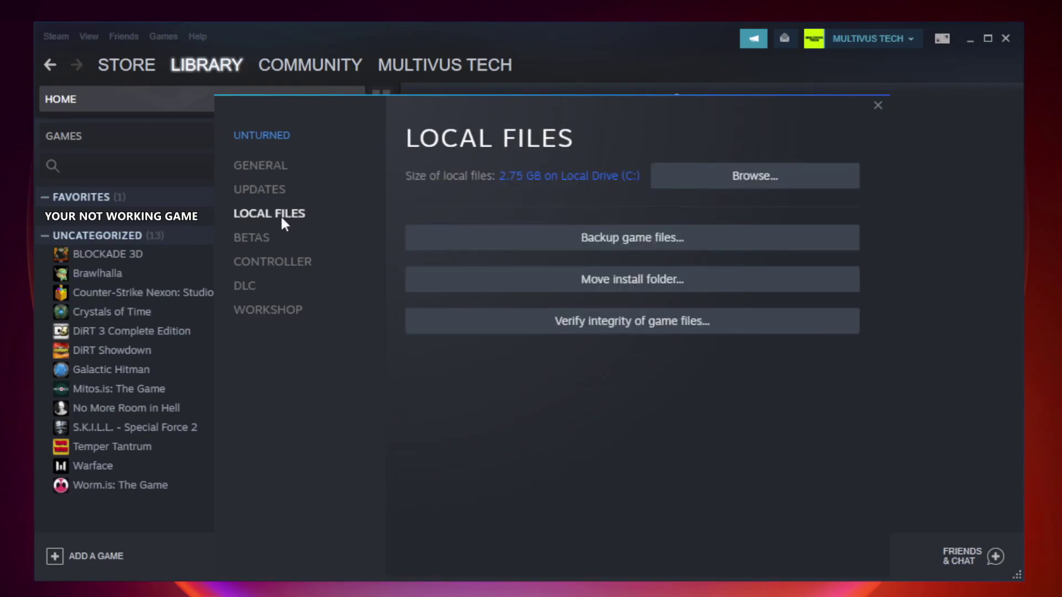
{"action": "left_click", "coordinate": [643, 330]}
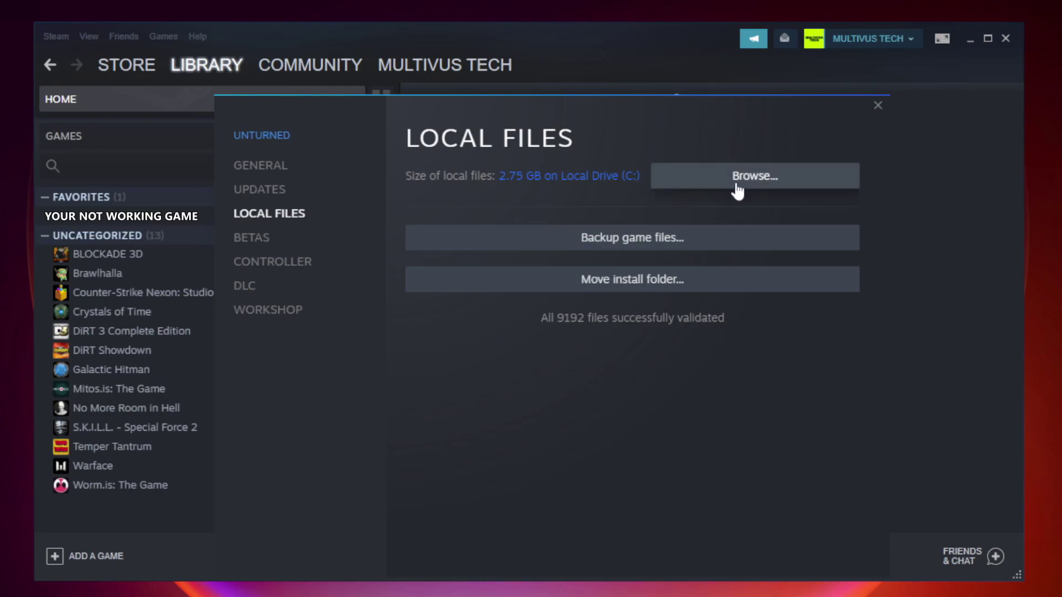
- Browse the game's install folder and open Properties for the YOUR NOT WORKING GAME shortcut
{"action": "left_click", "coordinate": [758, 186]}
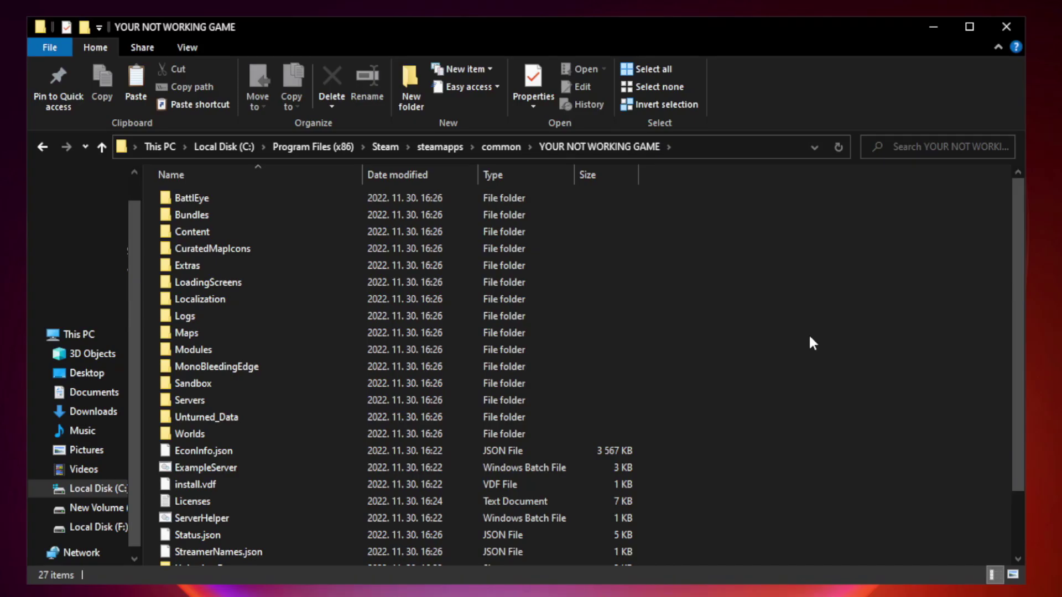
{"action": "left_click_drag", "start_coordinate": [1019, 290], "coordinate": [1020, 380]}
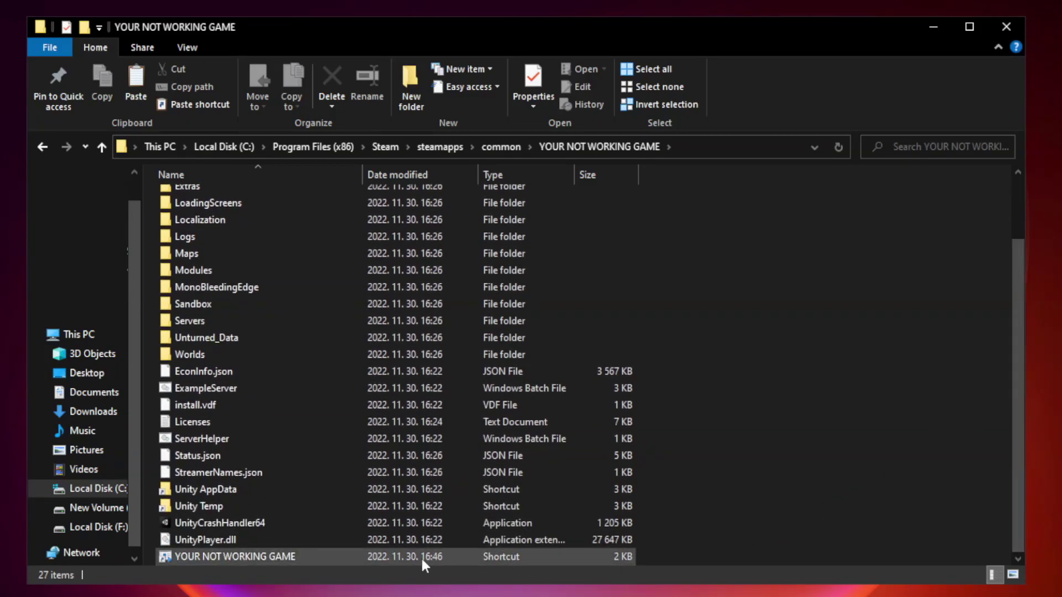
{"action": "left_click", "coordinate": [366, 558]}
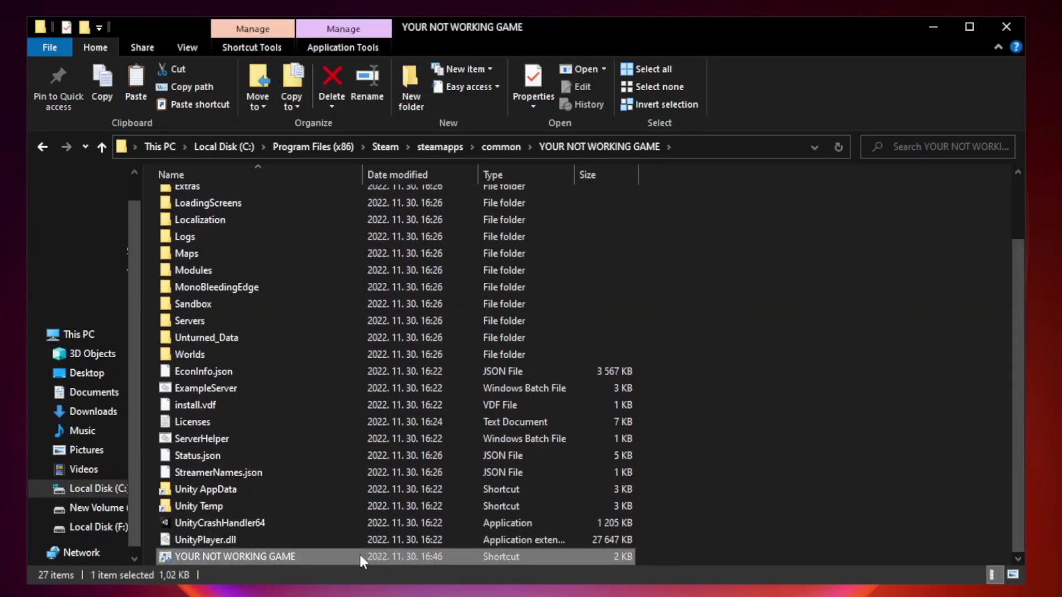
{"action": "right_click", "coordinate": [360, 556]}
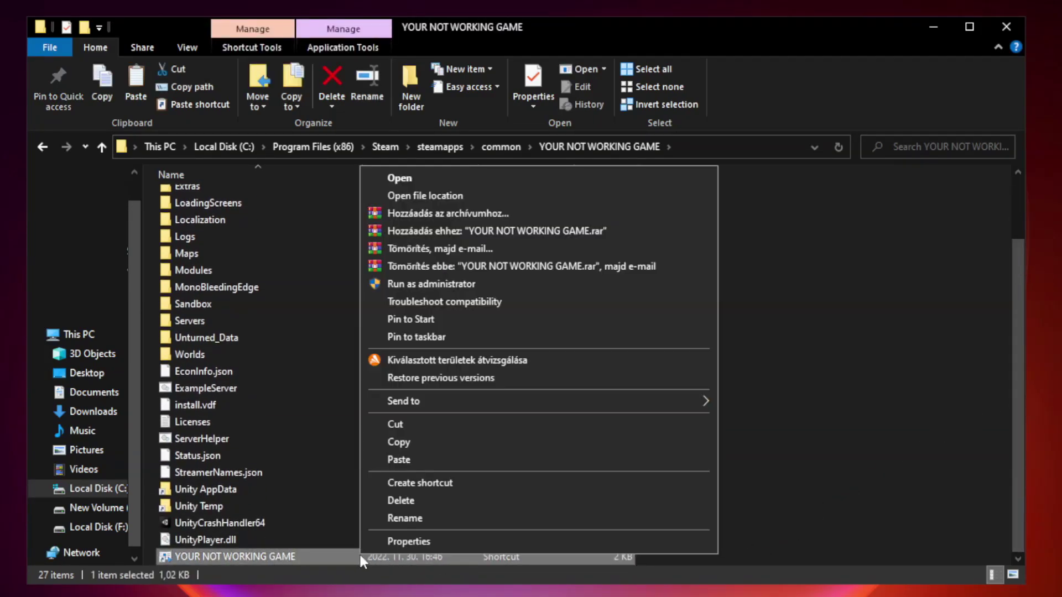
{"action": "left_click", "coordinate": [535, 542]}
- Set the shortcut to Windows 8 compatibility mode, run as administrator, fullscreen optimizations off, and save
{"action": "left_click_drag", "start_coordinate": [528, 292], "coordinate": [527, 120]}
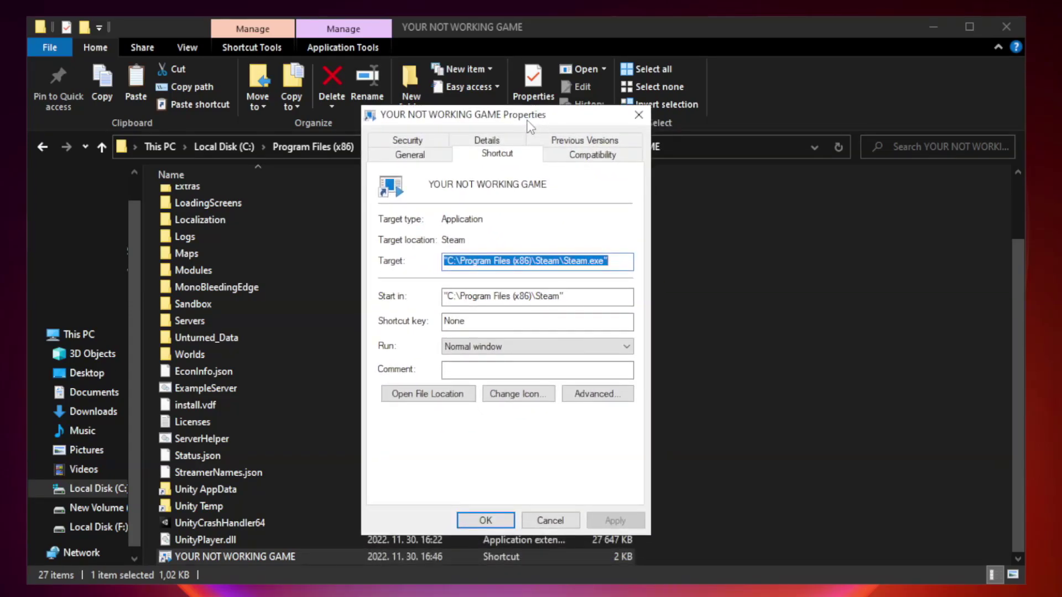
{"action": "left_click", "coordinate": [588, 156]}
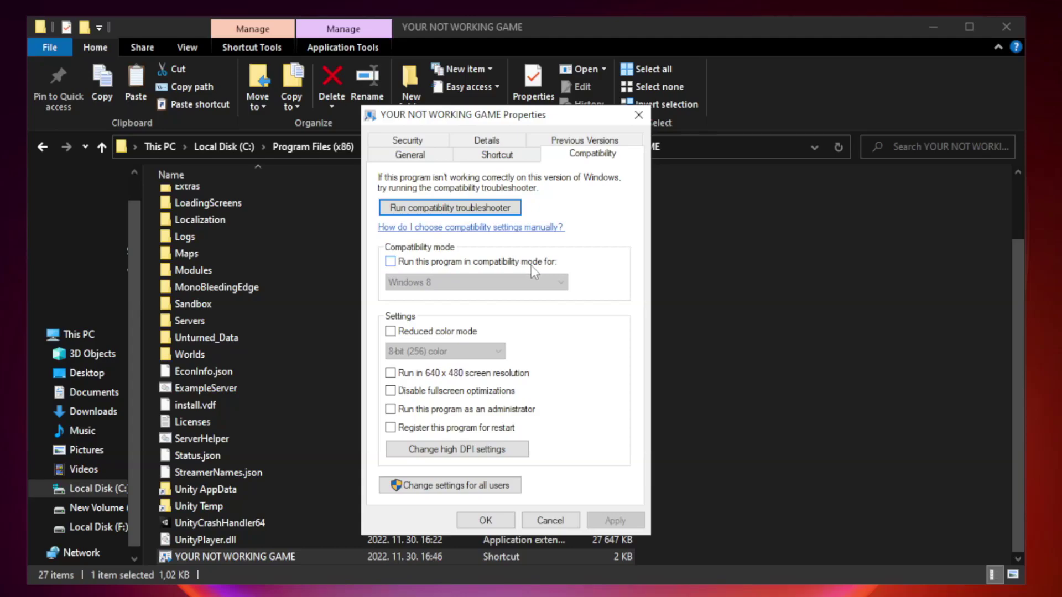
{"action": "left_click", "coordinate": [422, 263]}
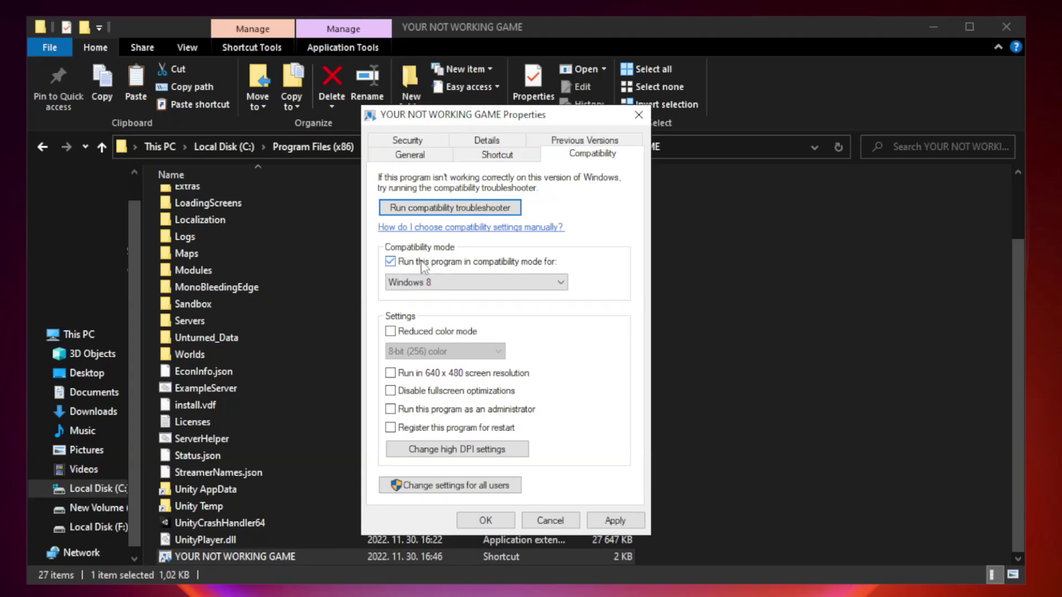
{"action": "left_click", "coordinate": [453, 282]}
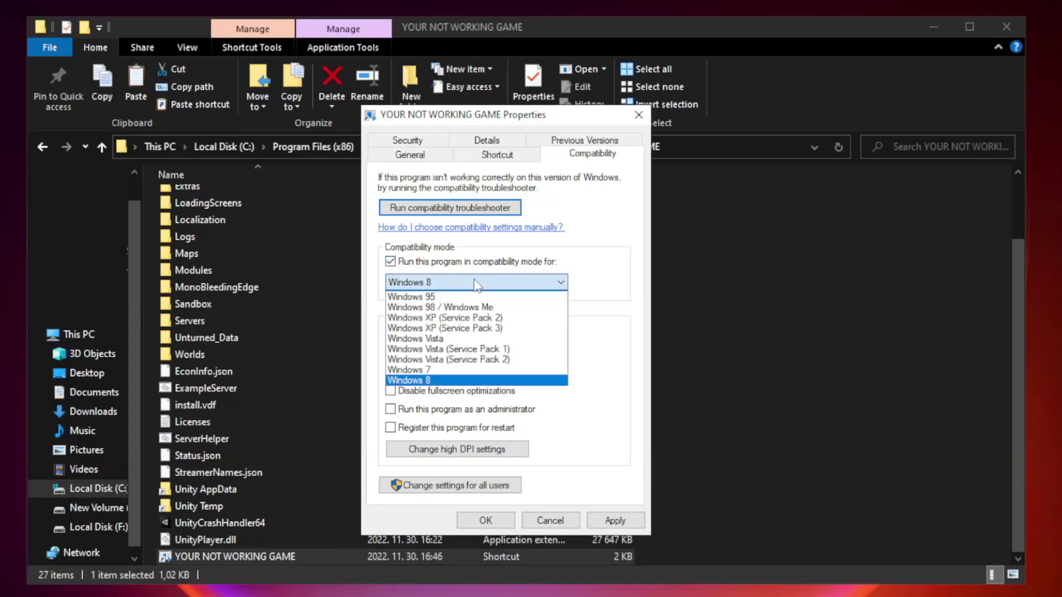
{"action": "left_click", "coordinate": [449, 382]}
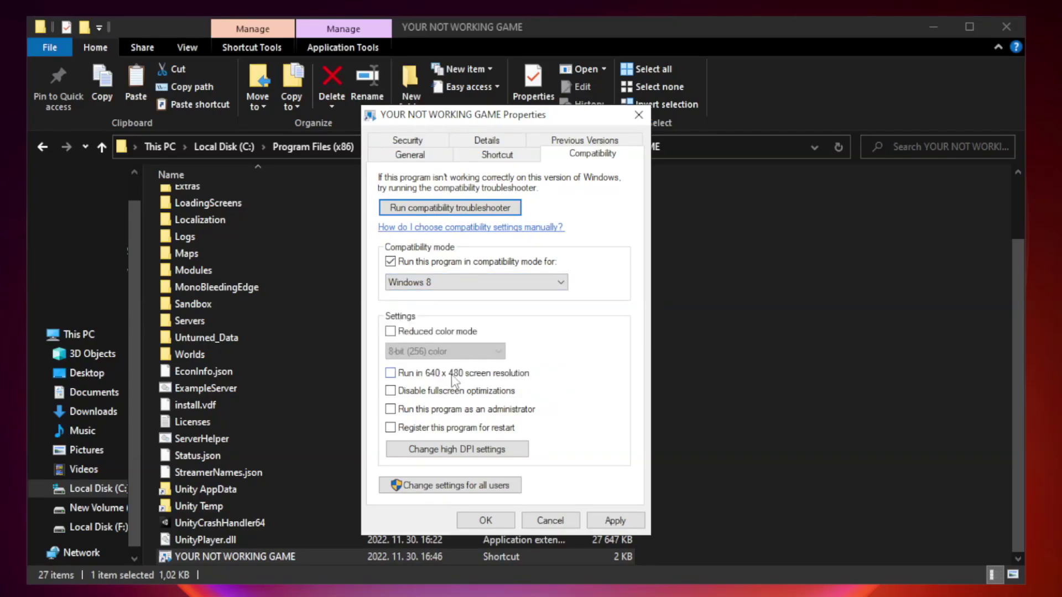
{"action": "left_click", "coordinate": [417, 394]}
{"action": "left_click", "coordinate": [613, 522]}
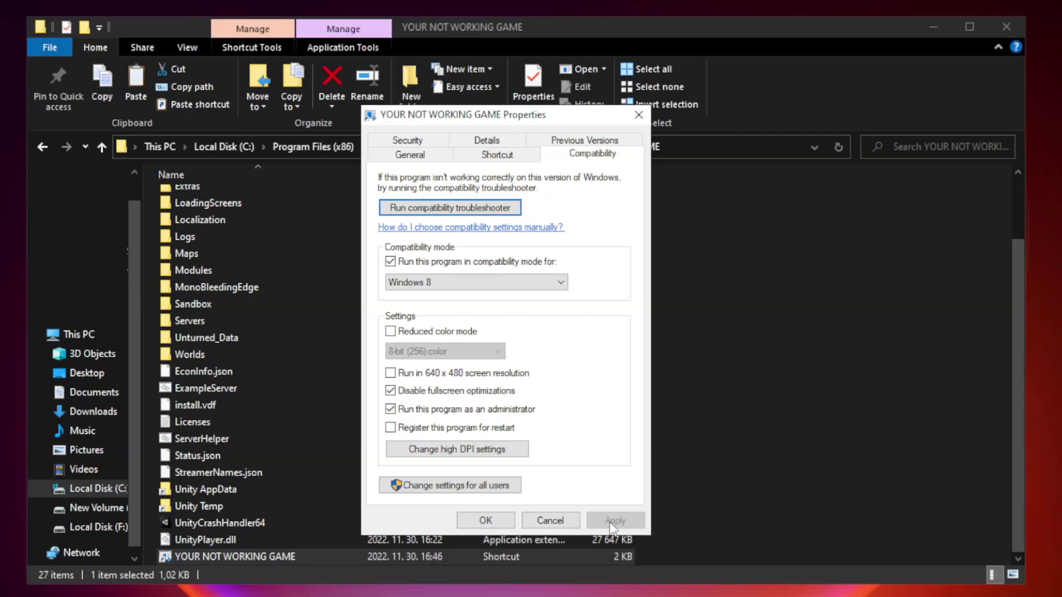
{"action": "left_click", "coordinate": [485, 522]}
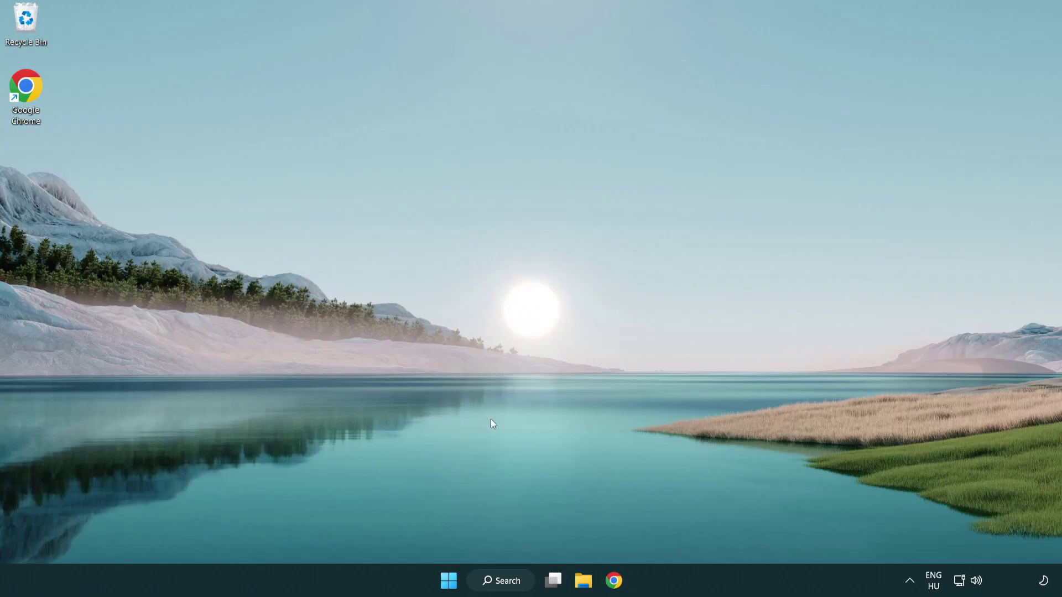
- Open Task Manager's Startup apps and disable Terminal
{"action": "right_click", "coordinate": [449, 586]}
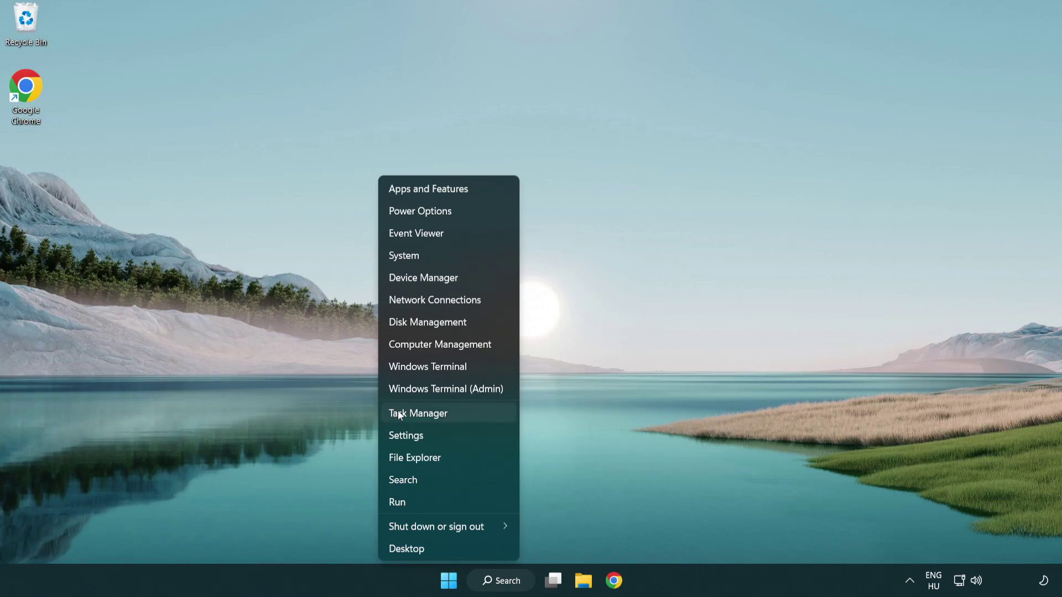
{"action": "left_click", "coordinate": [469, 414]}
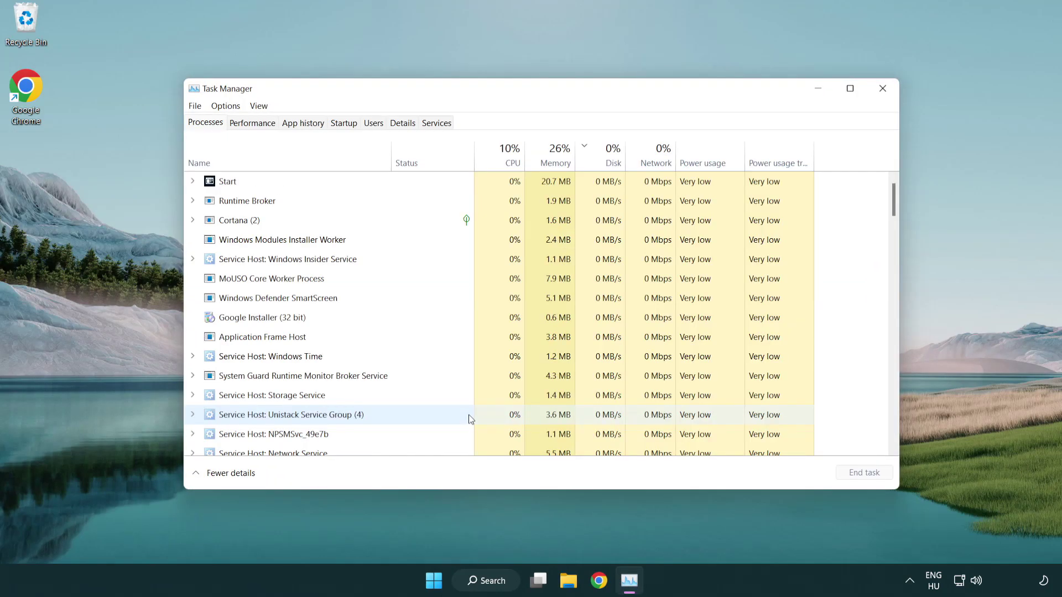
{"action": "left_click", "coordinate": [348, 129]}
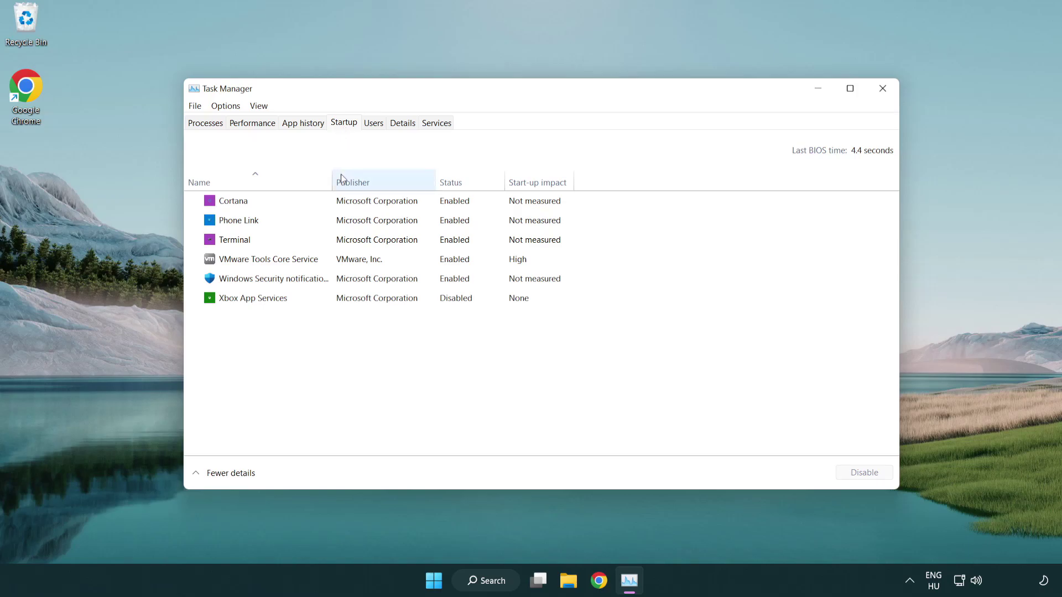
{"action": "left_click", "coordinate": [348, 243]}
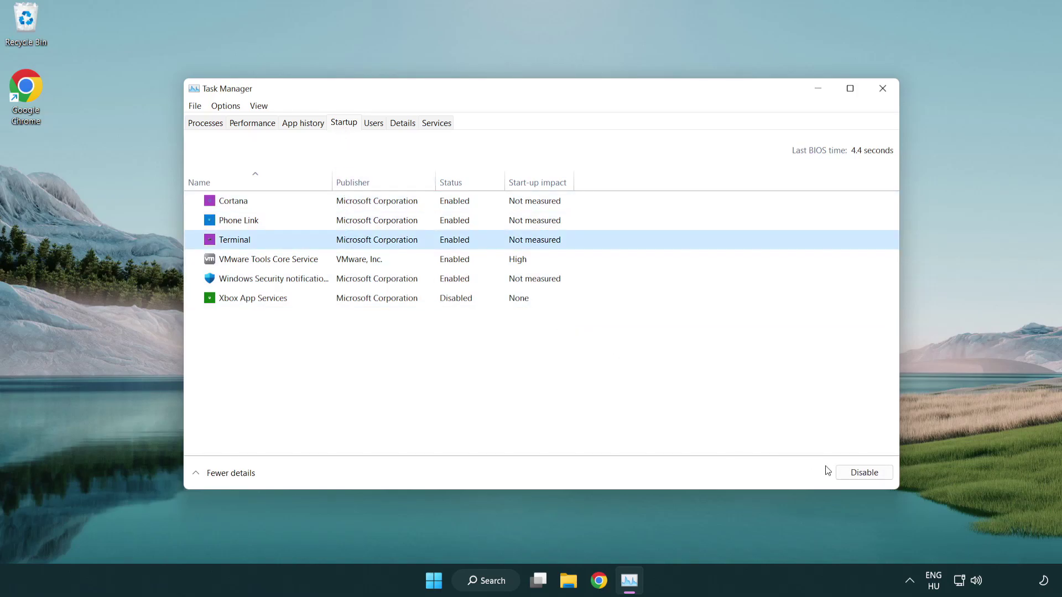
{"action": "left_click", "coordinate": [847, 473]}
- Disable Phone Link, Cortana and Windows Security notifications at startup
{"action": "left_click", "coordinate": [442, 224]}
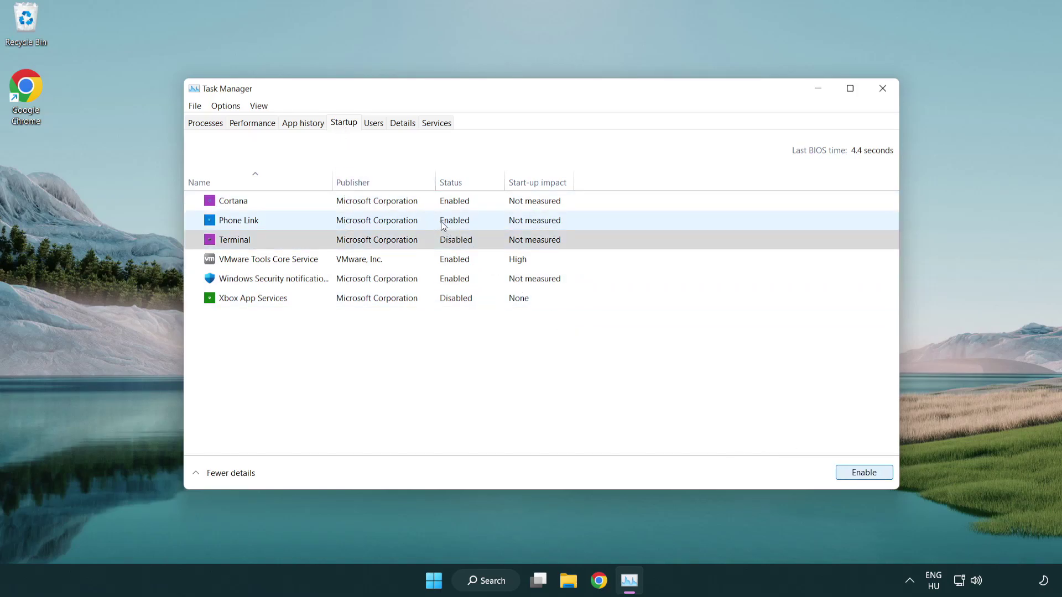
{"action": "left_click", "coordinate": [864, 474]}
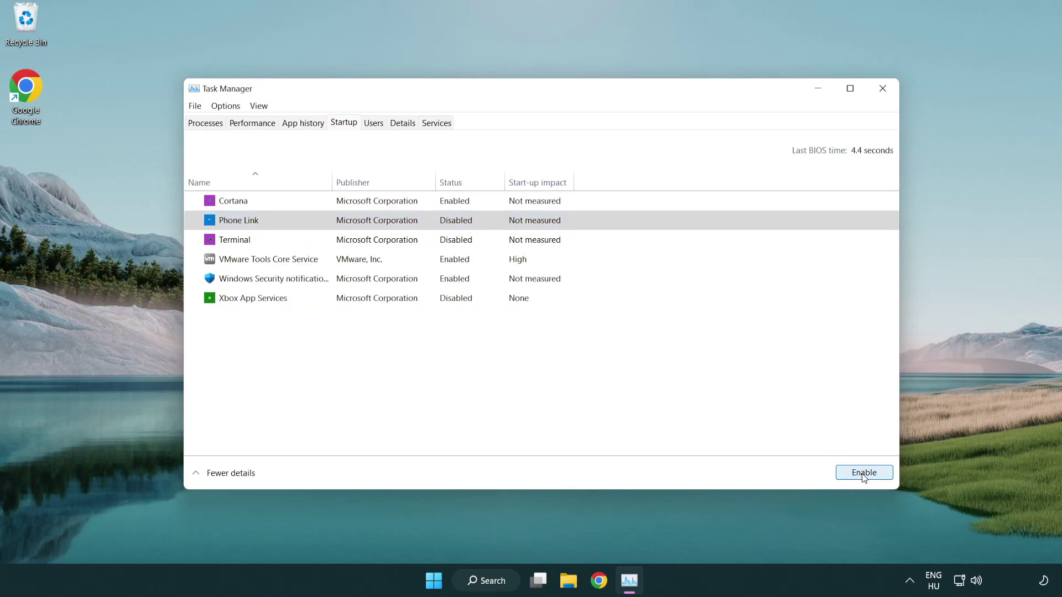
{"action": "left_click", "coordinate": [379, 207]}
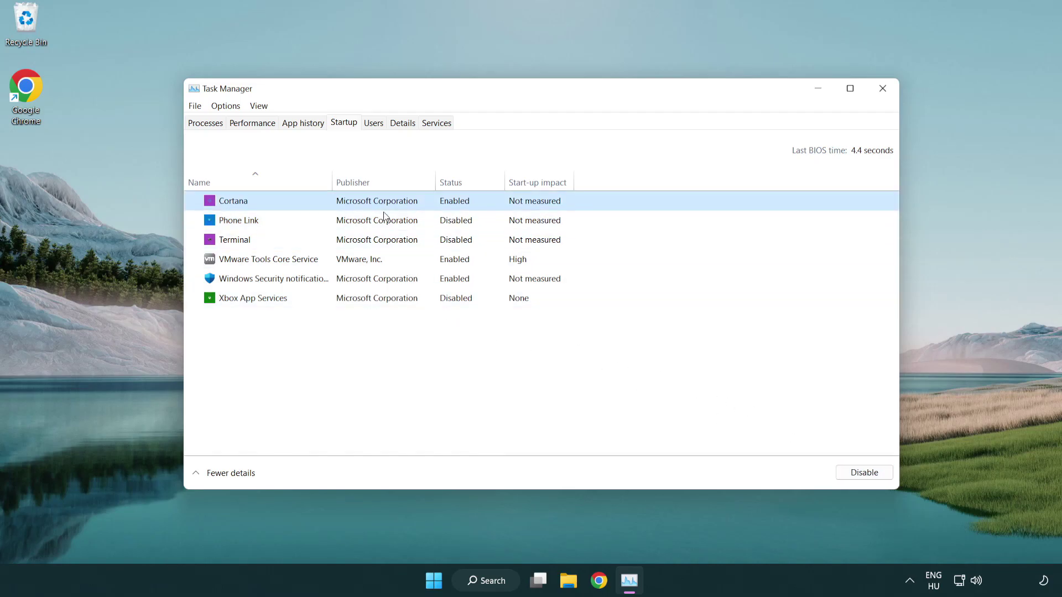
{"action": "left_click", "coordinate": [839, 468]}
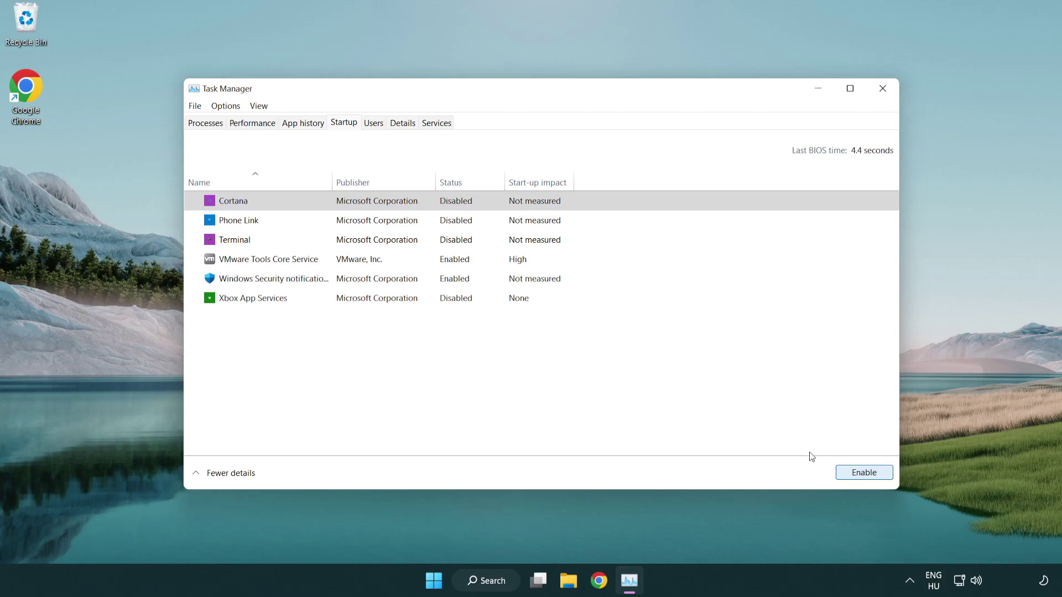
{"action": "left_click", "coordinate": [505, 286]}
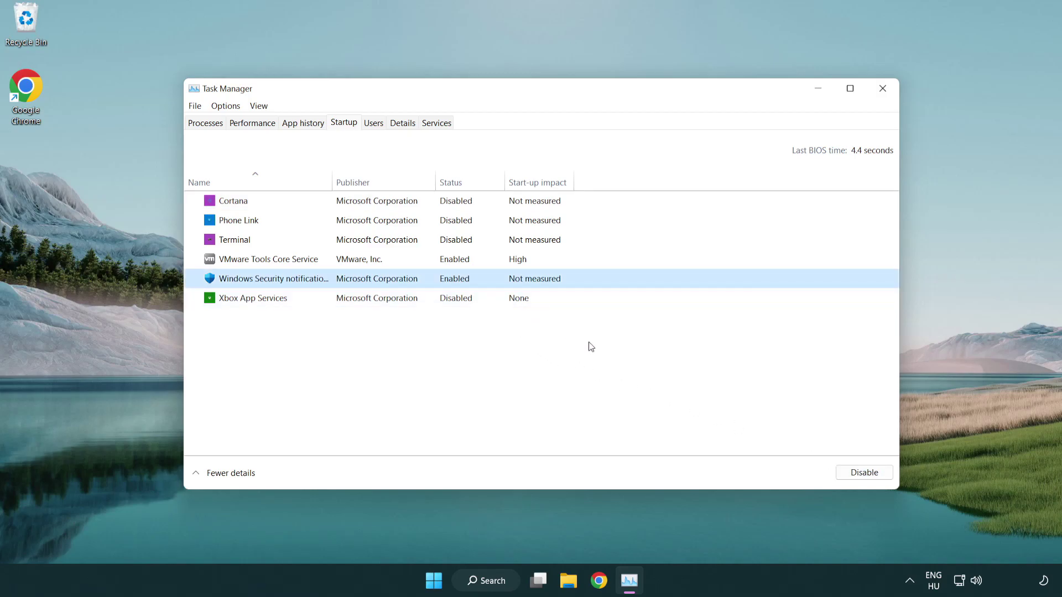
{"action": "left_click", "coordinate": [838, 470]}
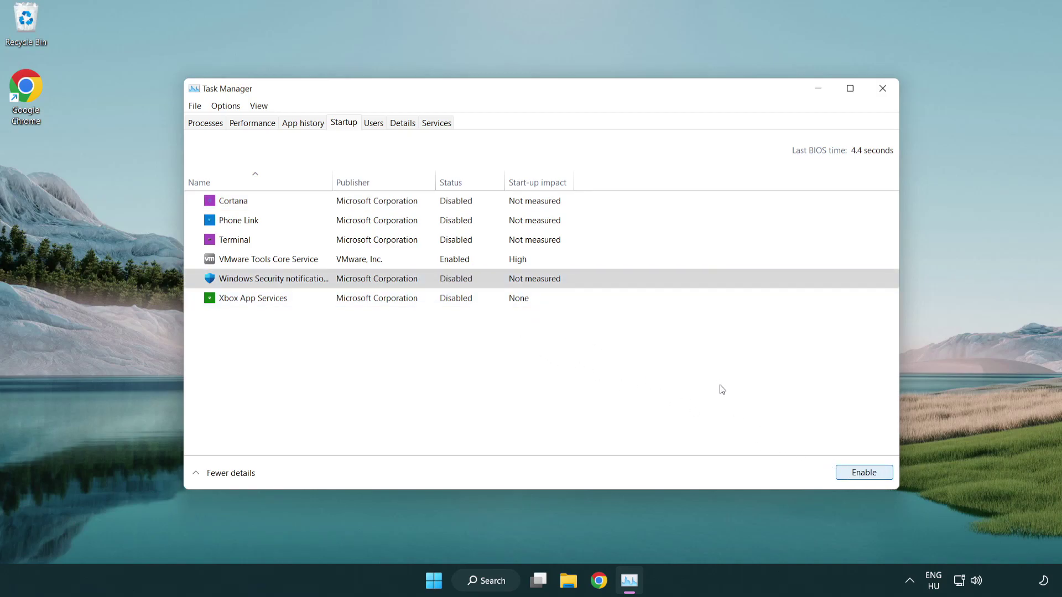
- Close Task Manager and search Windows for 'security' to find the Windows Security app
{"action": "left_click", "coordinate": [884, 90]}
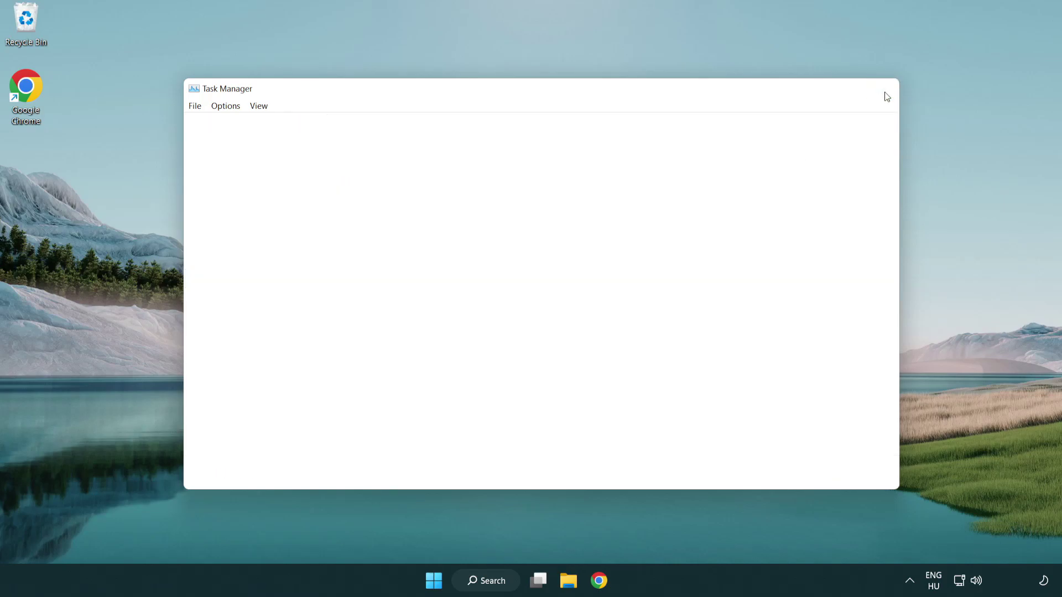
{"action": "left_click", "coordinate": [508, 589]}
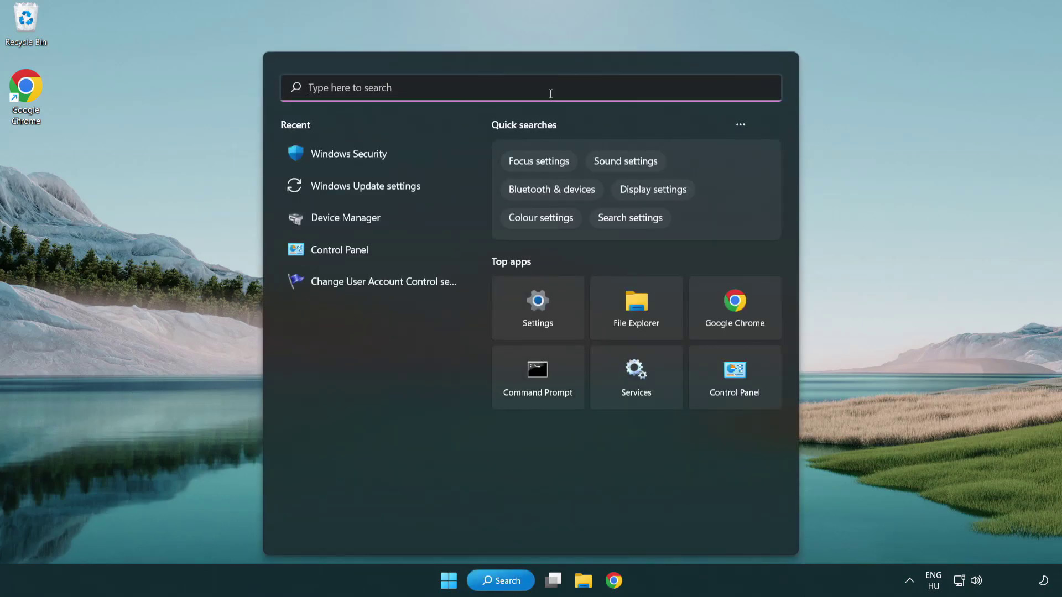
{"action": "type", "text": "securi"}
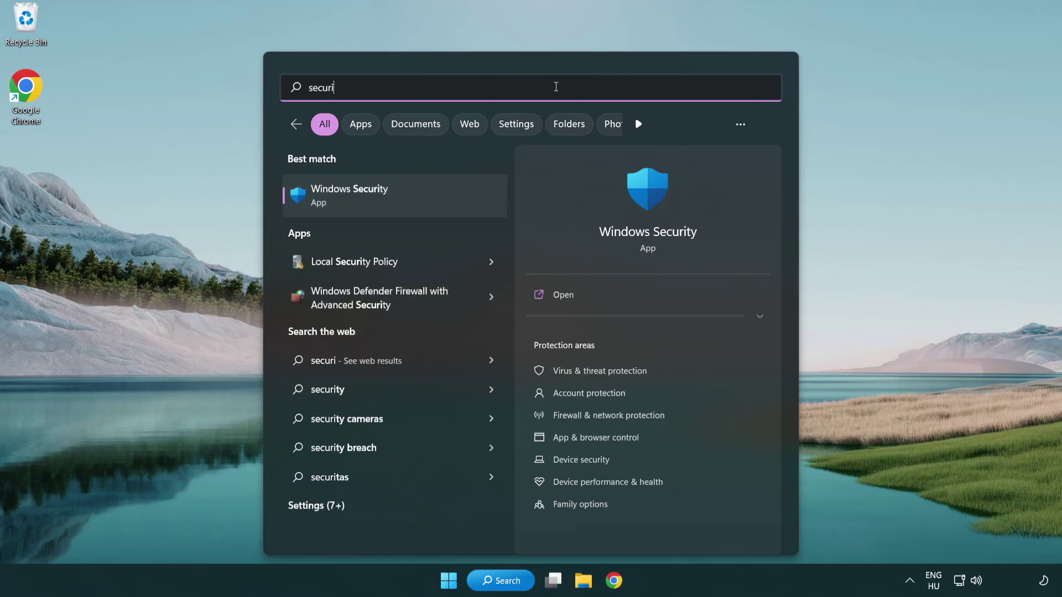
{"action": "type", "text": "ty"}
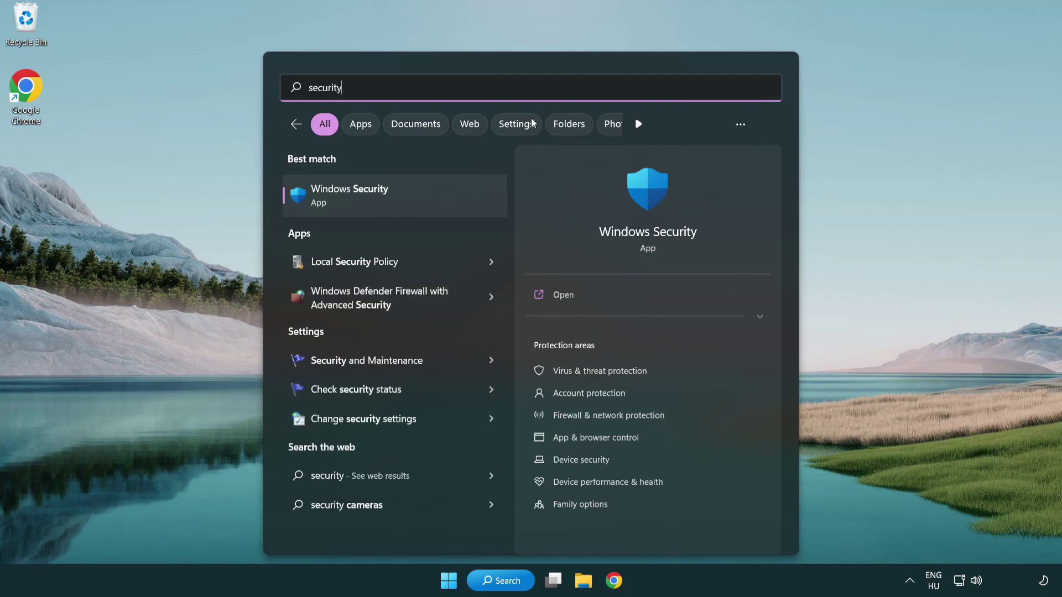
- Launch Windows Security and open Virus & threat protection settings, scrolled down to Exclusions
{"action": "left_click", "coordinate": [433, 200]}
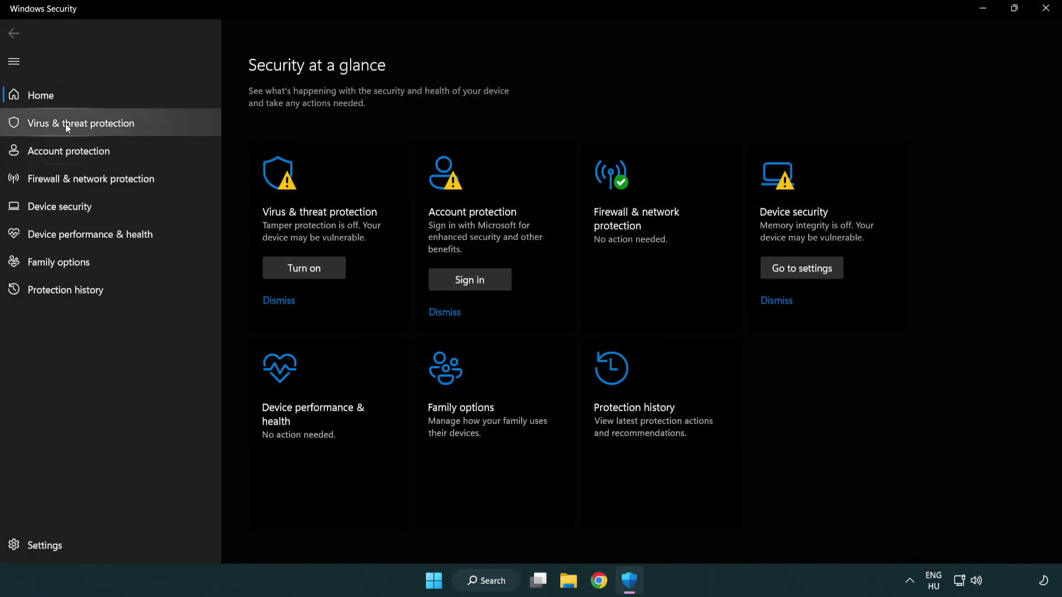
{"action": "left_click", "coordinate": [161, 126]}
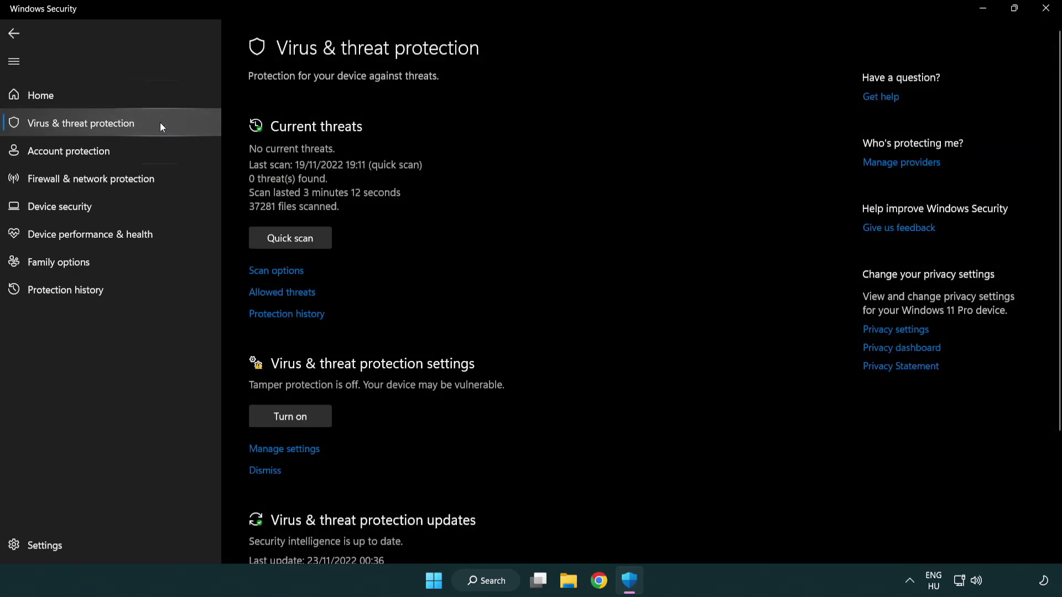
{"action": "scroll", "coordinate": [306, 227], "scroll_direction": "down", "scroll_amount": 3}
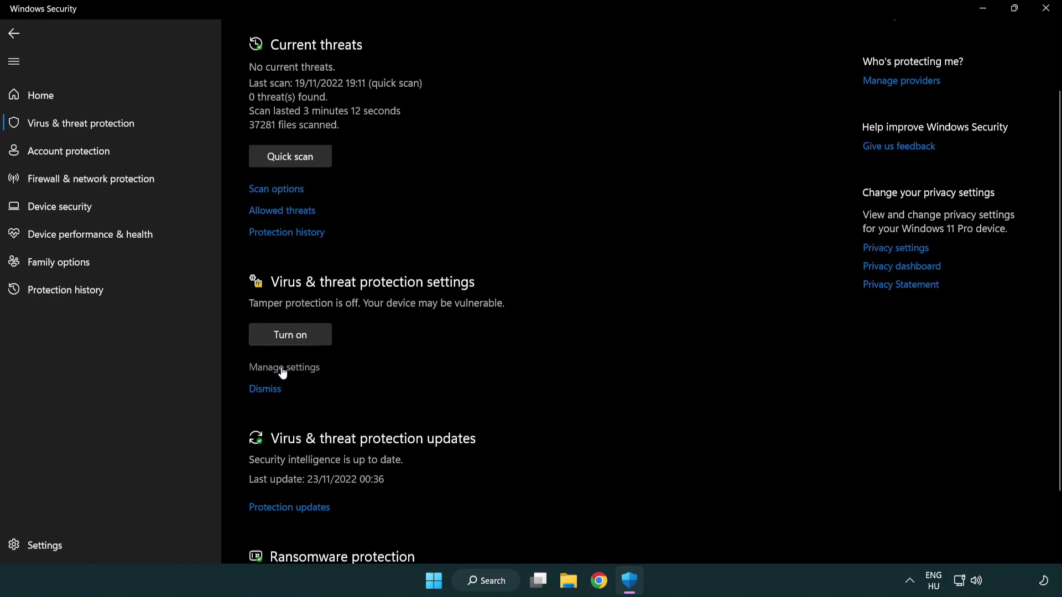
{"action": "left_click", "coordinate": [282, 369]}
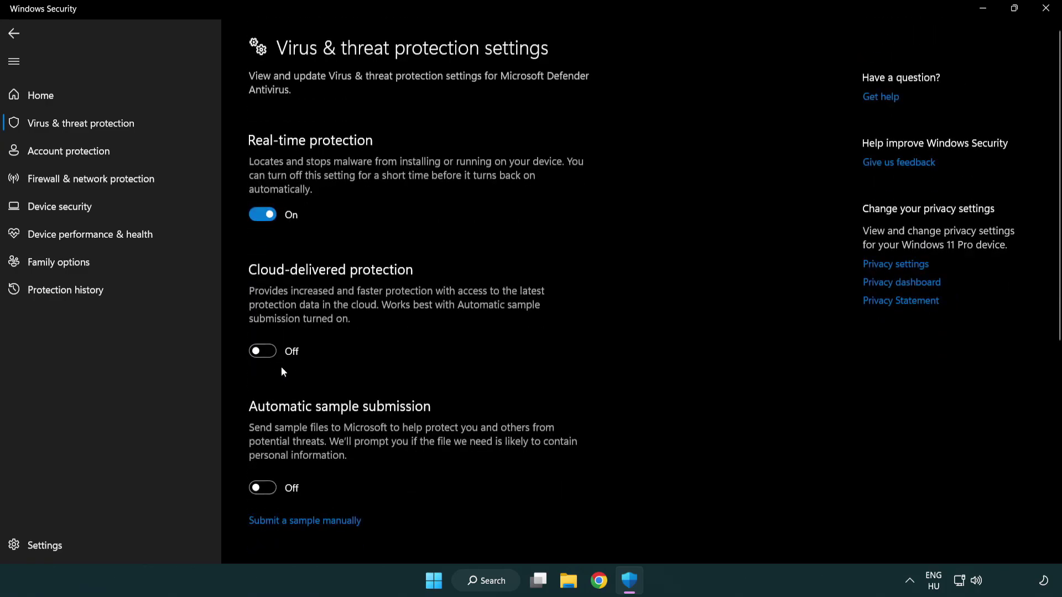
{"action": "scroll", "coordinate": [282, 368], "scroll_direction": "down", "scroll_amount": 10}
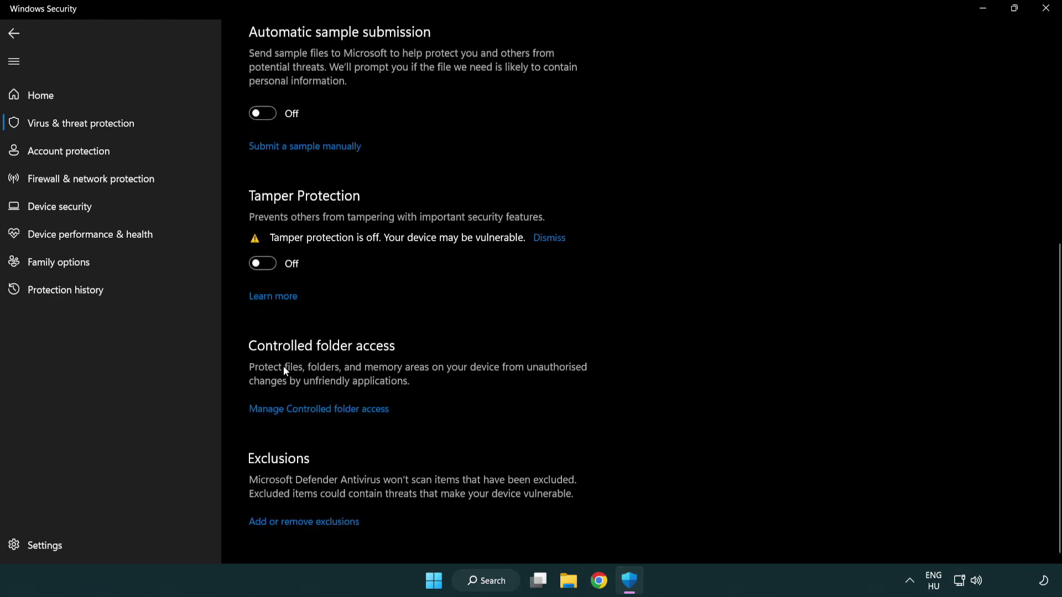
- Start adding a new File exclusion from the Windows Security exclusions list
{"action": "left_click", "coordinate": [309, 522]}
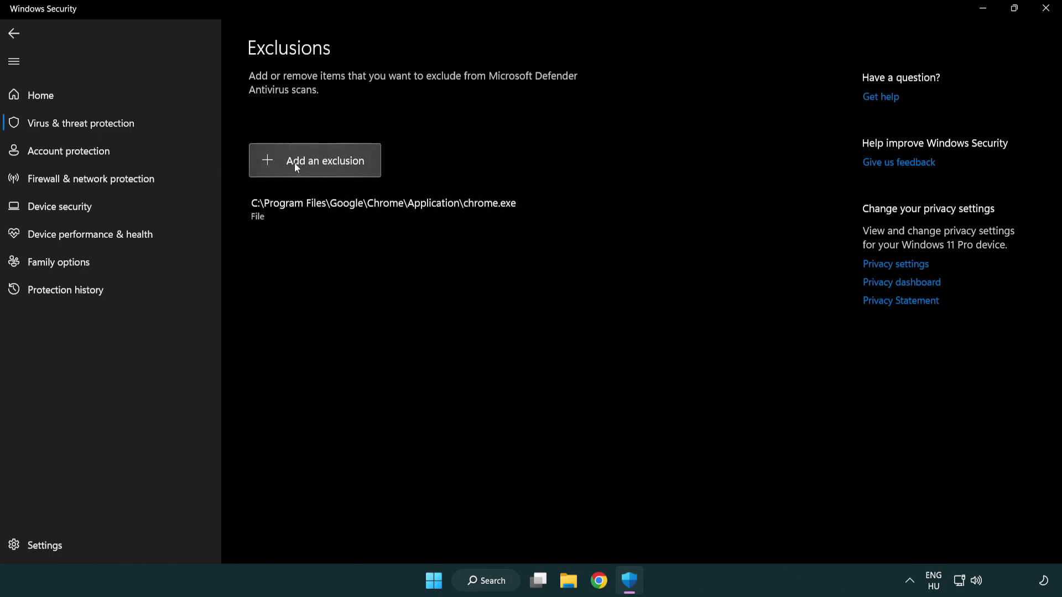
{"action": "left_click", "coordinate": [319, 166]}
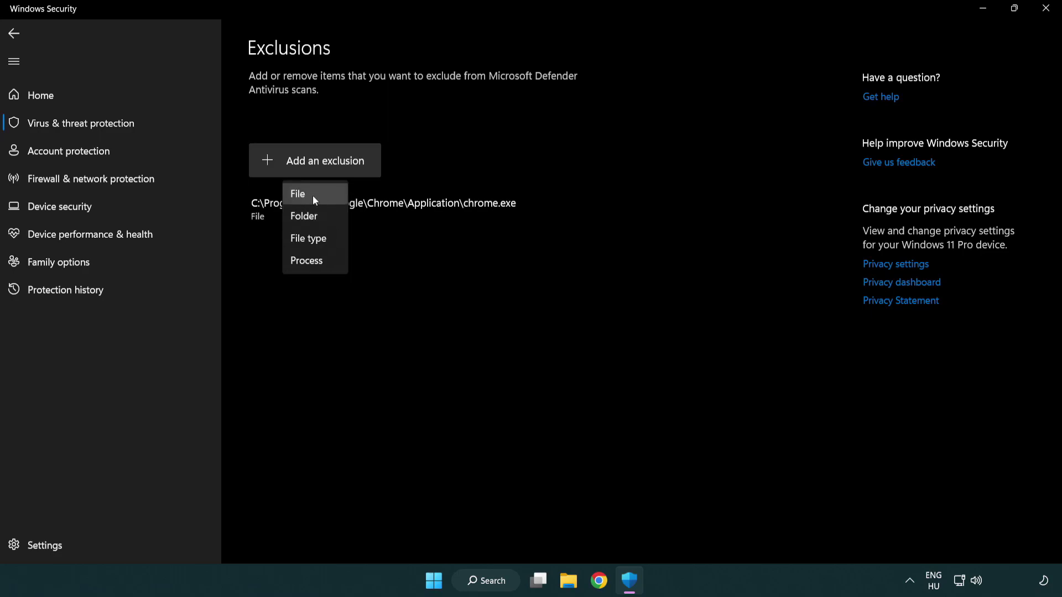
{"action": "left_click", "coordinate": [320, 197]}
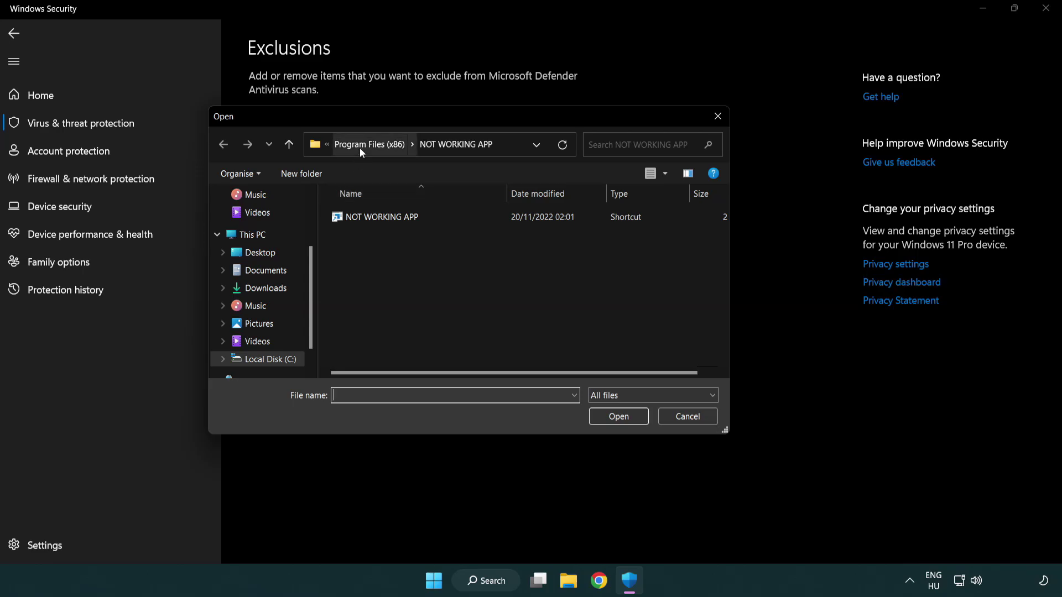
- Browse to C:\Program Files (x86)\NOT WORKING APP and confirm its shortcut as the excluded file
{"action": "left_click", "coordinate": [359, 147]}
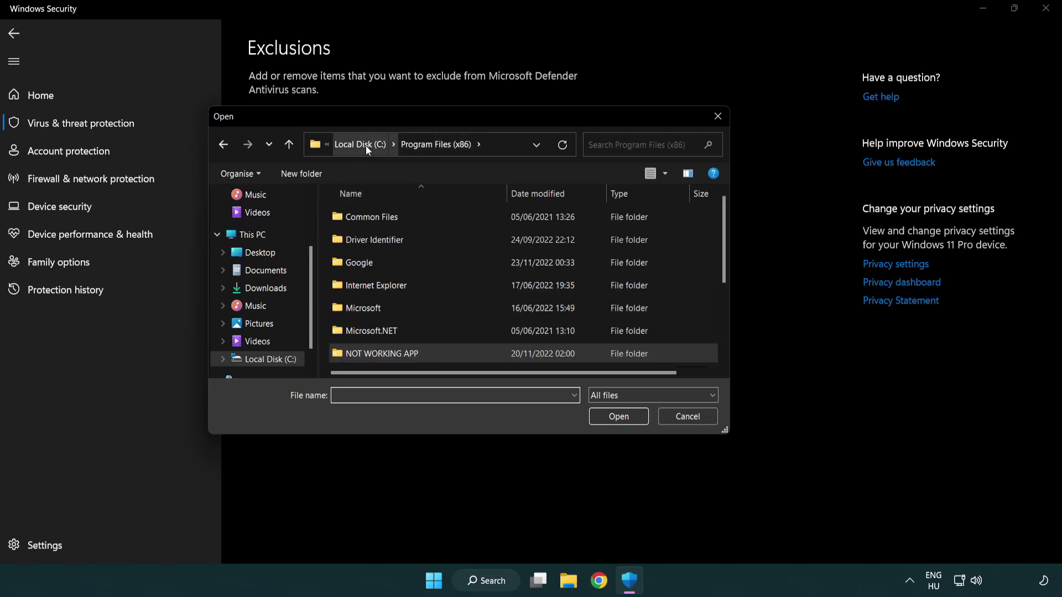
{"action": "left_click", "coordinate": [366, 145]}
{"action": "left_click", "coordinate": [358, 145]}
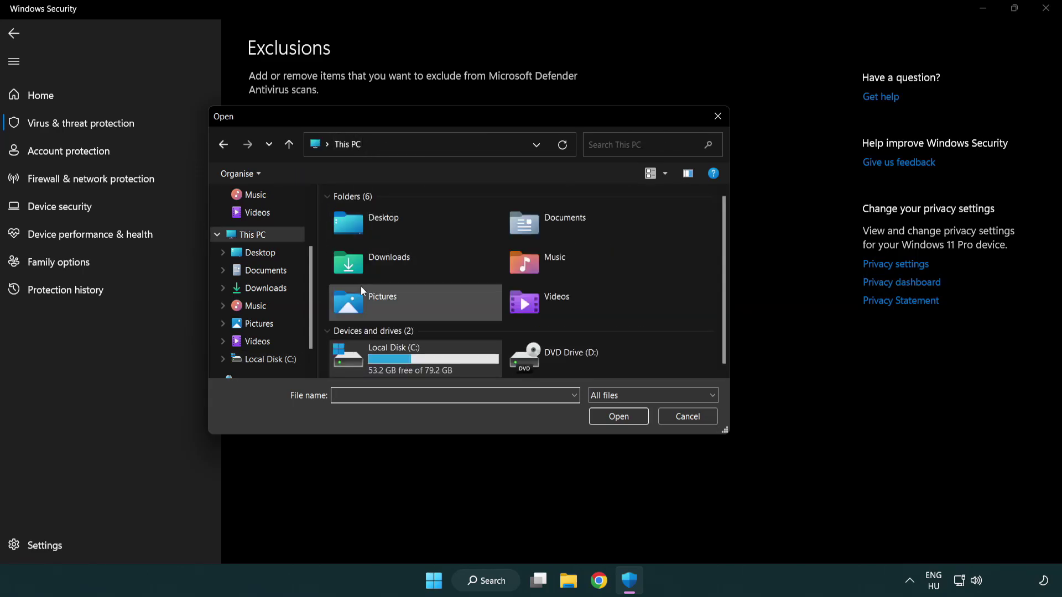
{"action": "double_click", "coordinate": [387, 368]}
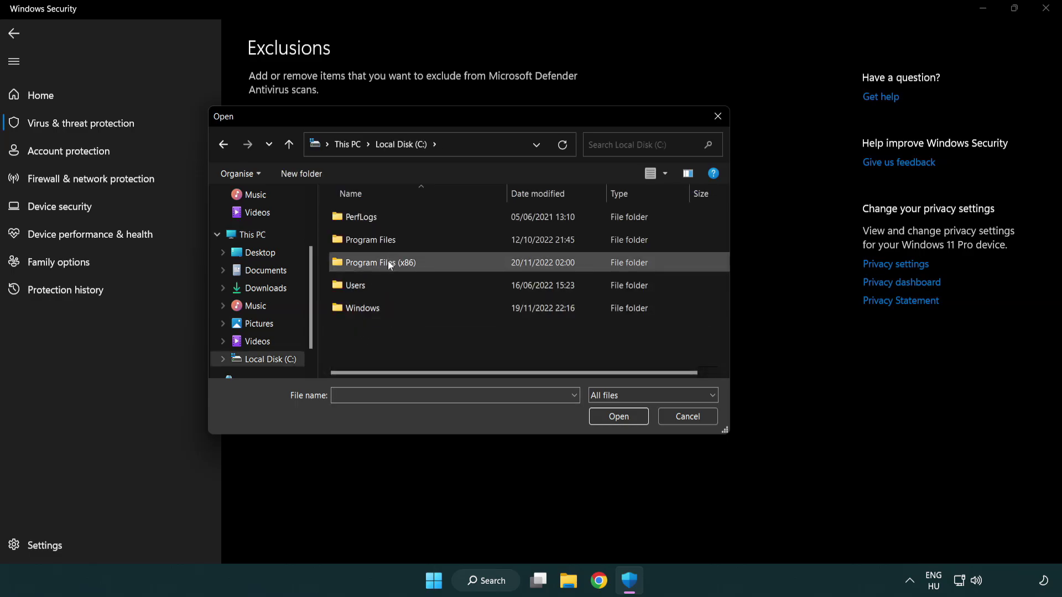
{"action": "double_click", "coordinate": [387, 260]}
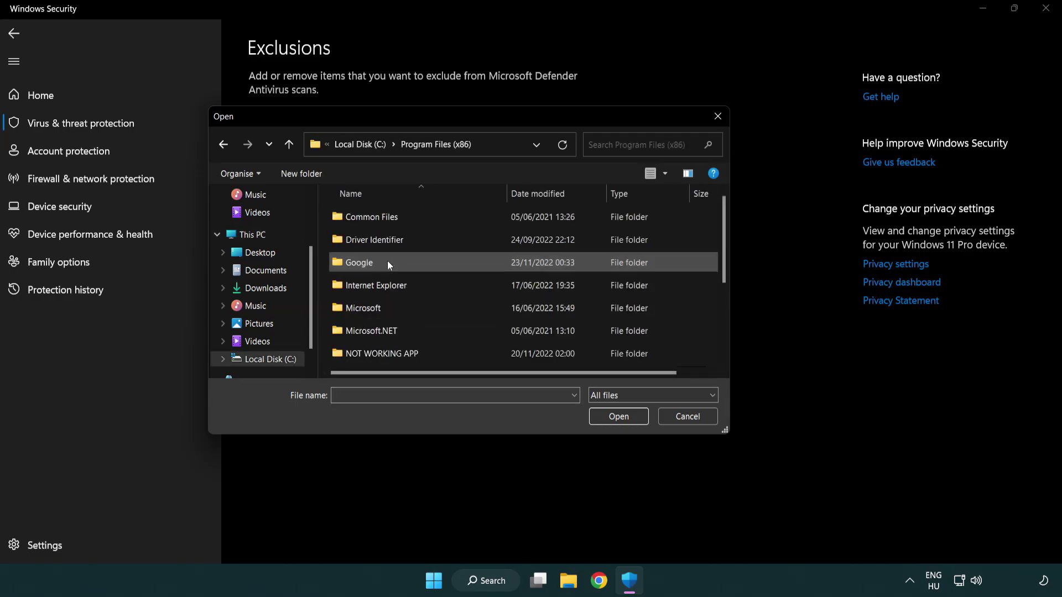
{"action": "double_click", "coordinate": [396, 354]}
{"action": "left_click", "coordinate": [376, 218]}
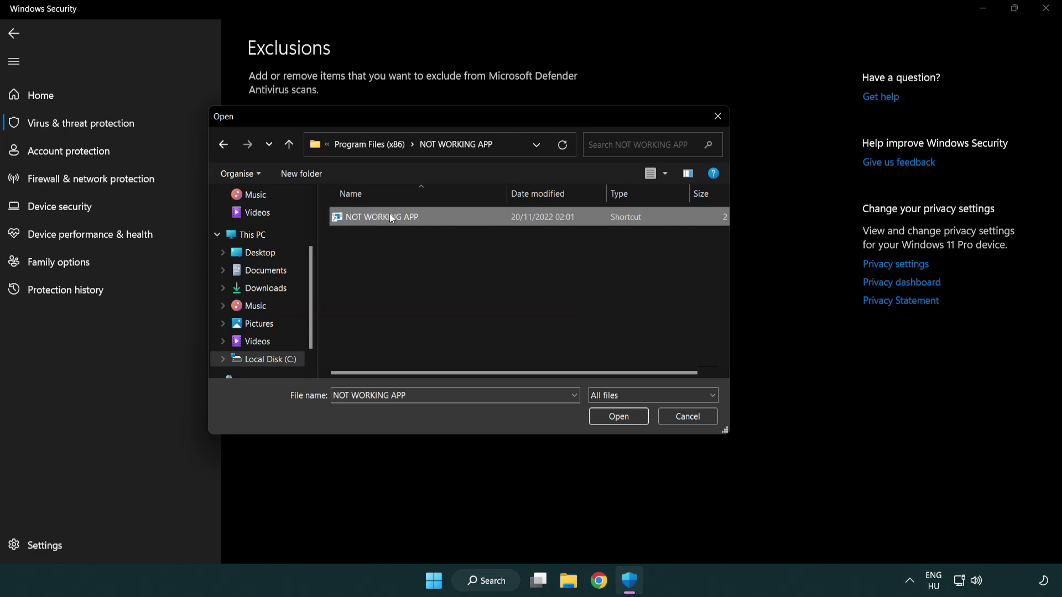
{"action": "left_click", "coordinate": [618, 423]}
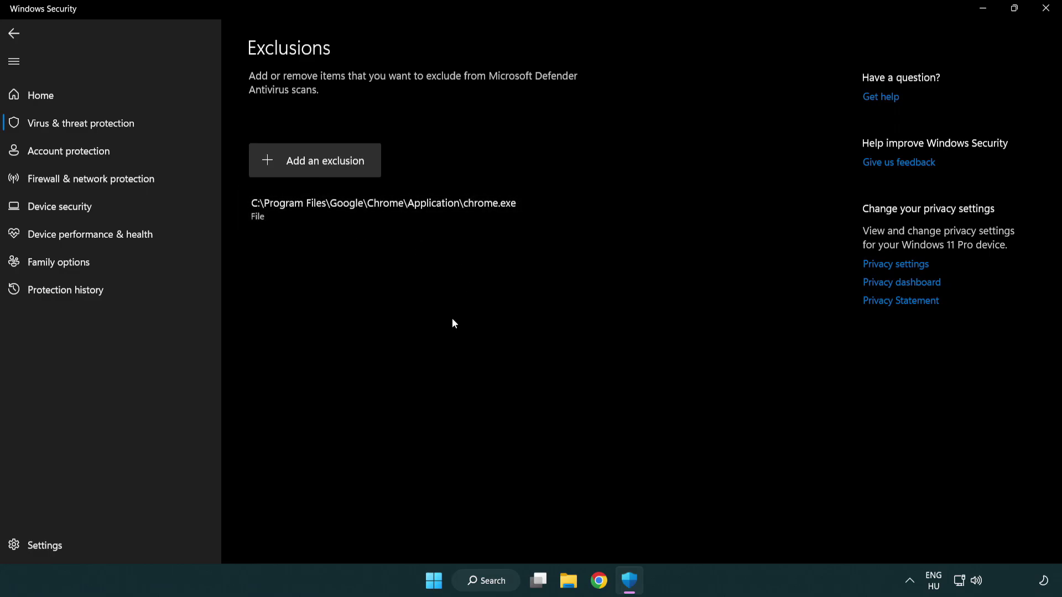
- Close Windows Security and bring up the Start menu power options showing Restart
{"action": "left_click", "coordinate": [1046, 11]}
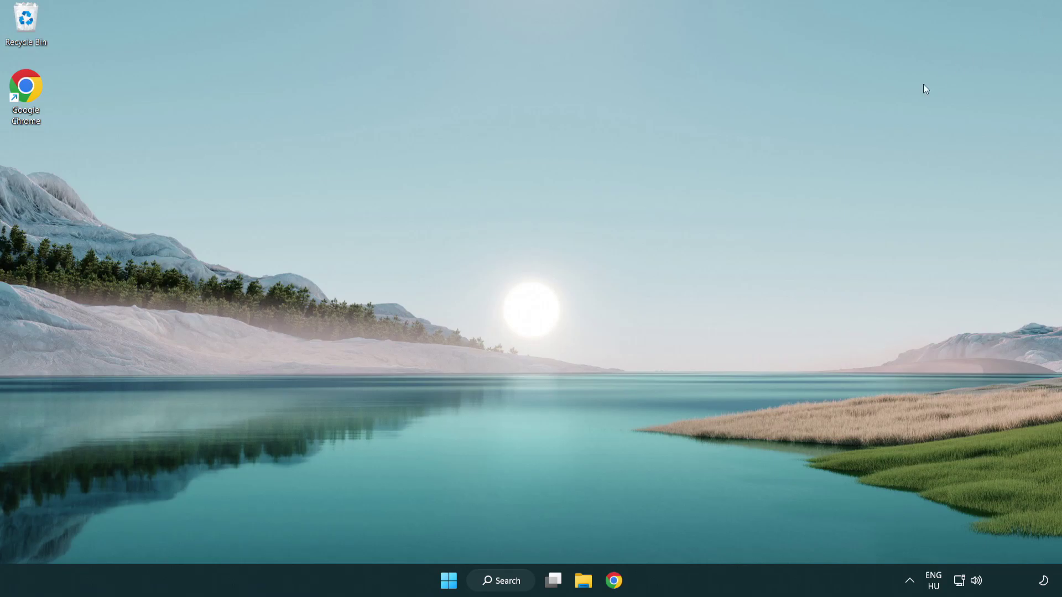
{"action": "left_click", "coordinate": [449, 580]}
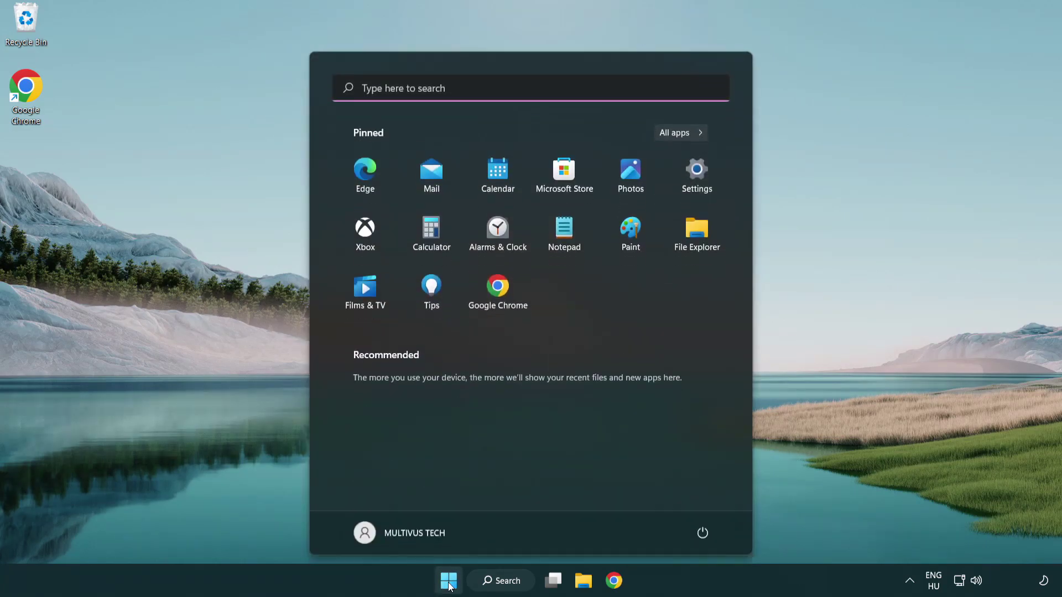
{"action": "left_click", "coordinate": [703, 533]}
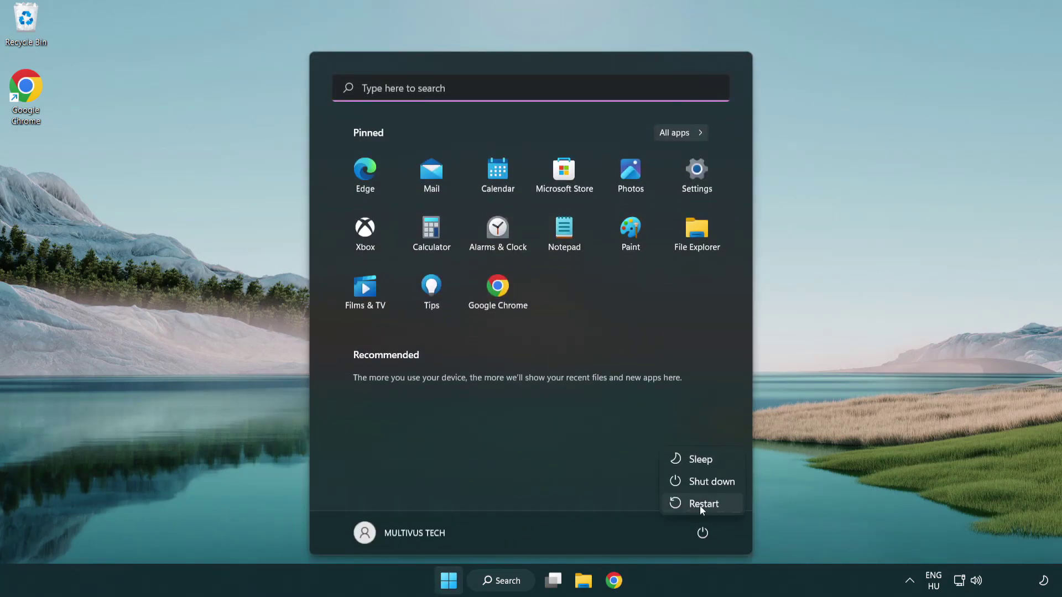